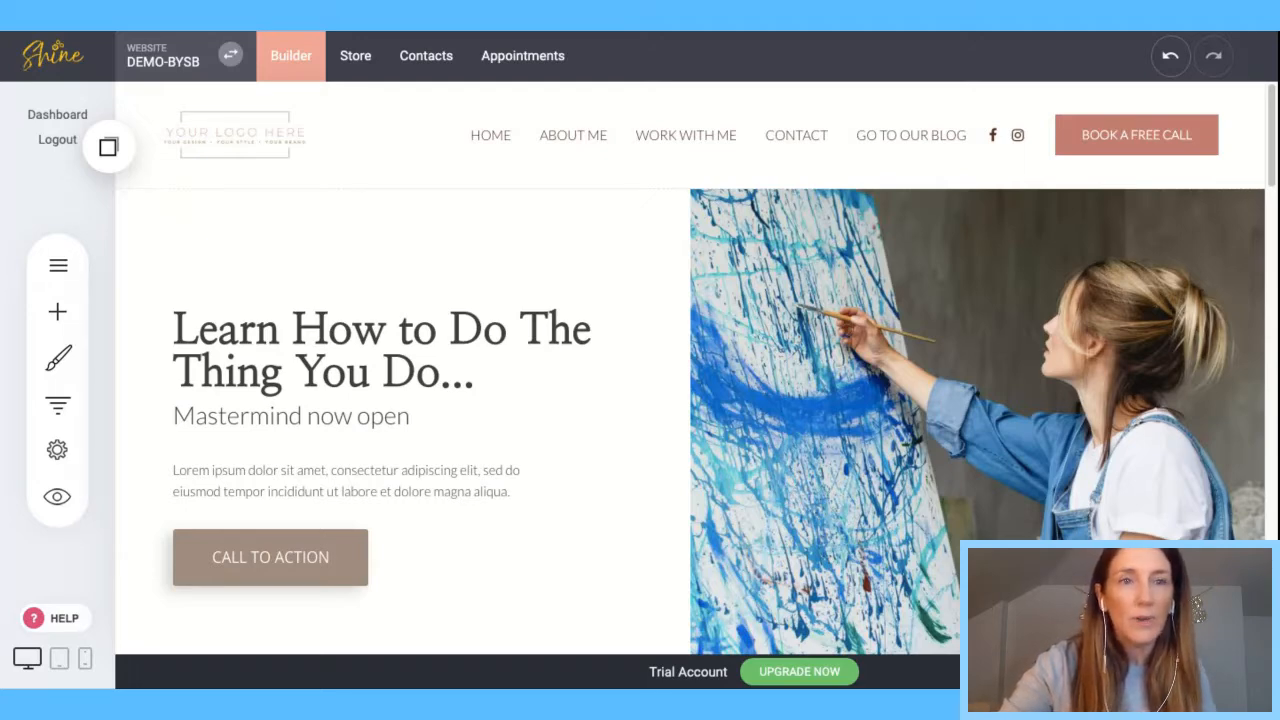
- Compare how the home page is laid out in the tablet, mobile and desktop views, ending on desktop
{"action": "mouse_move", "coordinate": [230, 176]}
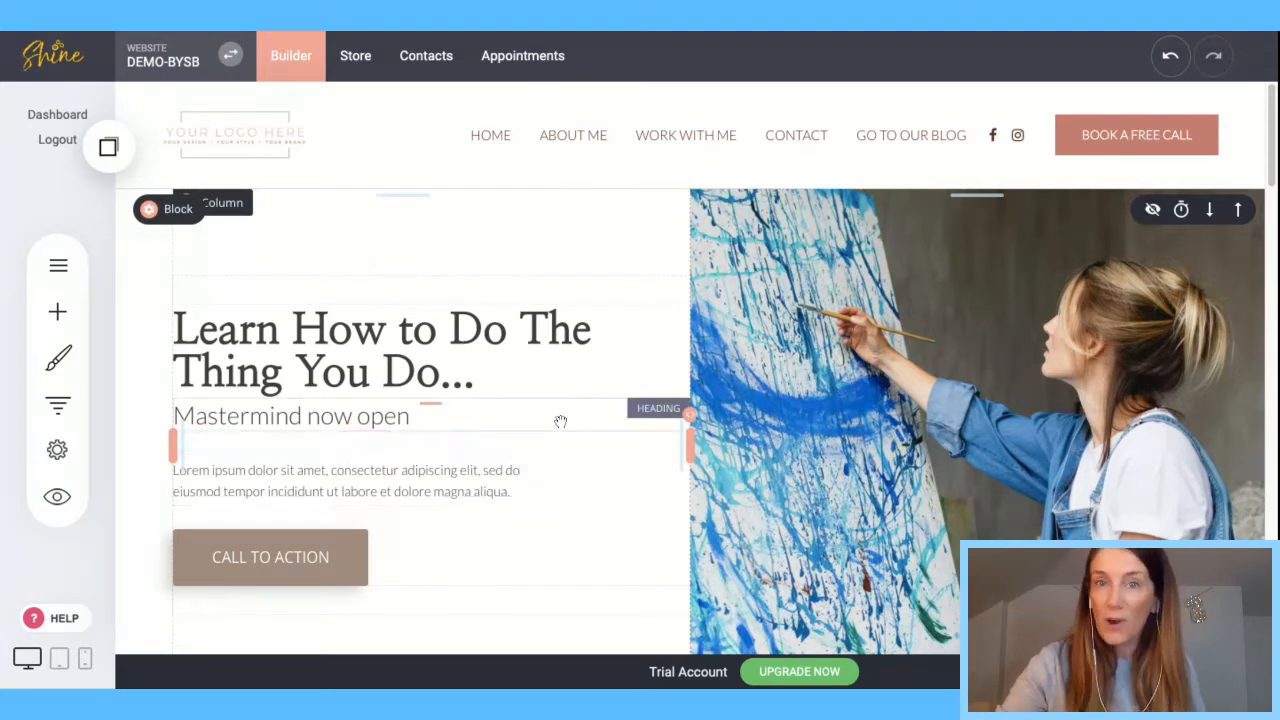
{"action": "left_click", "coordinate": [60, 664]}
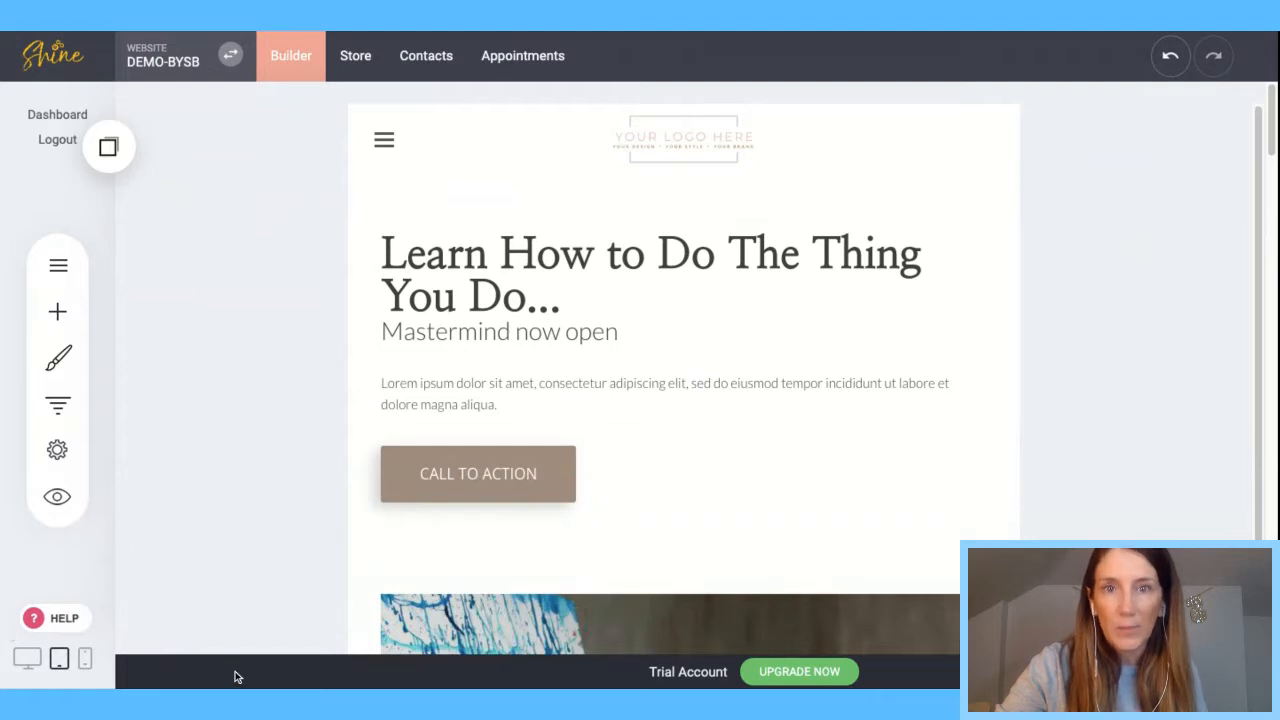
{"action": "left_click", "coordinate": [85, 662]}
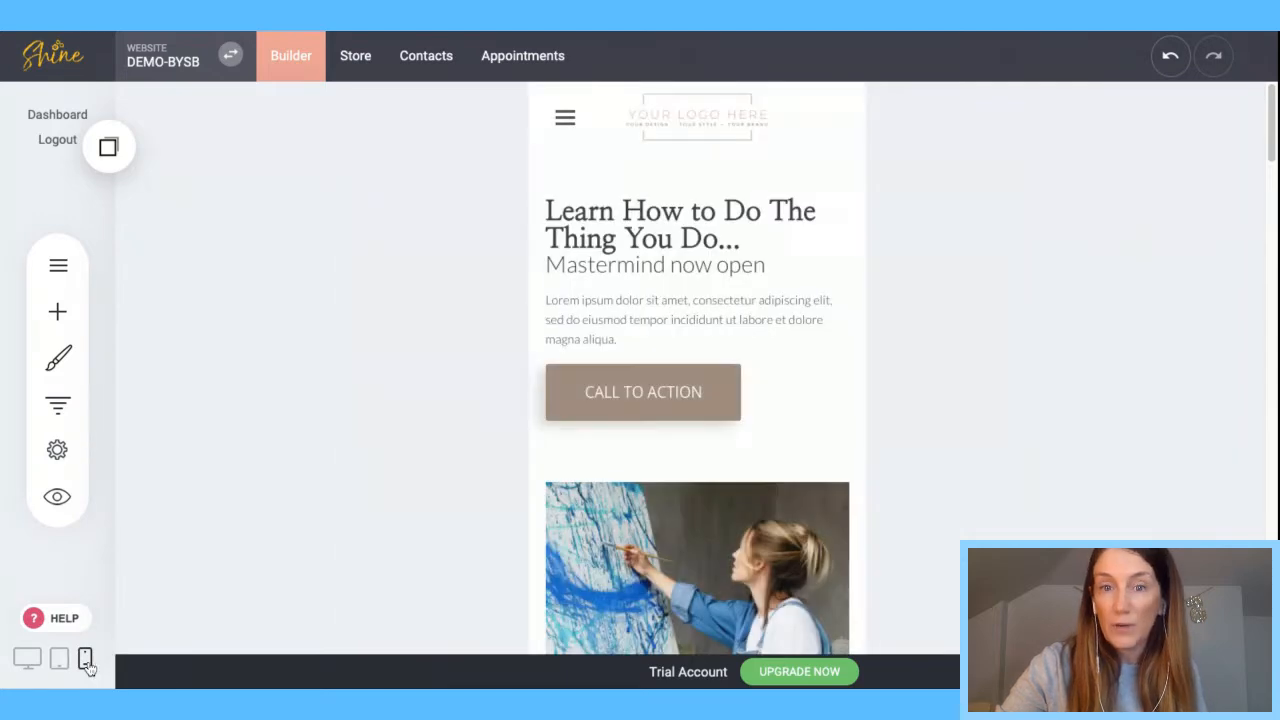
{"action": "left_click", "coordinate": [27, 659]}
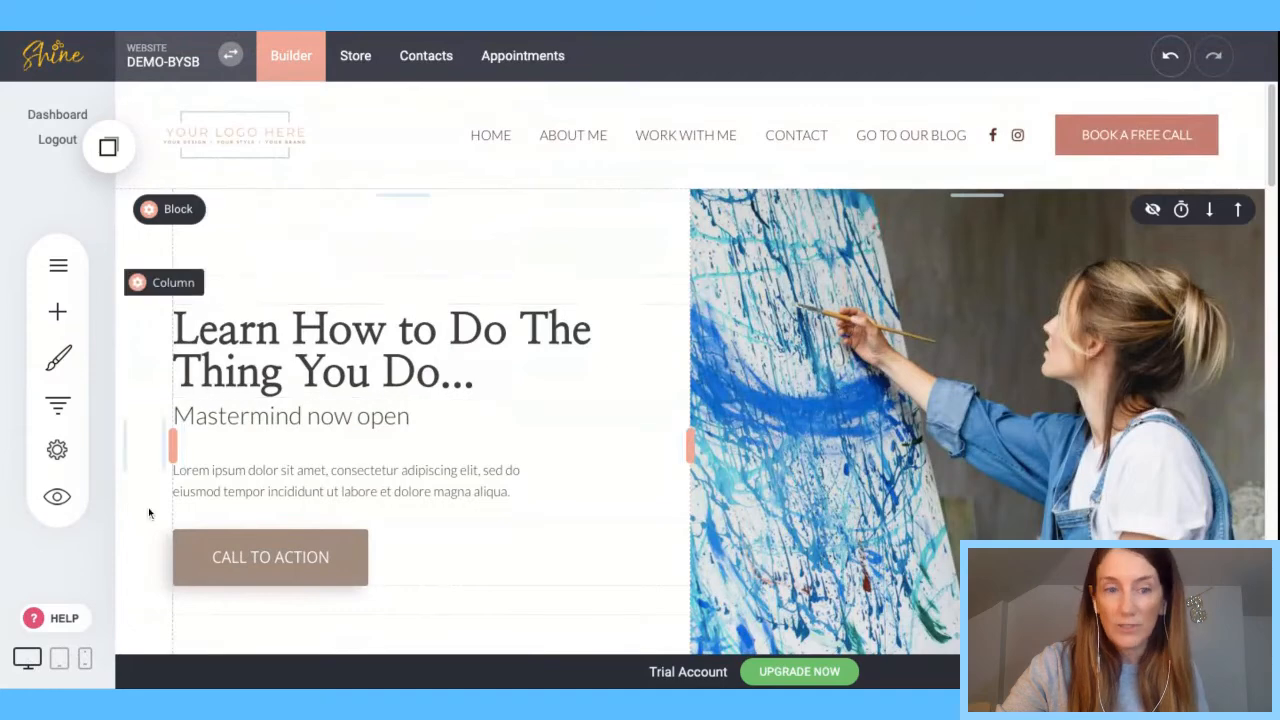
{"action": "left_click", "coordinate": [60, 660]}
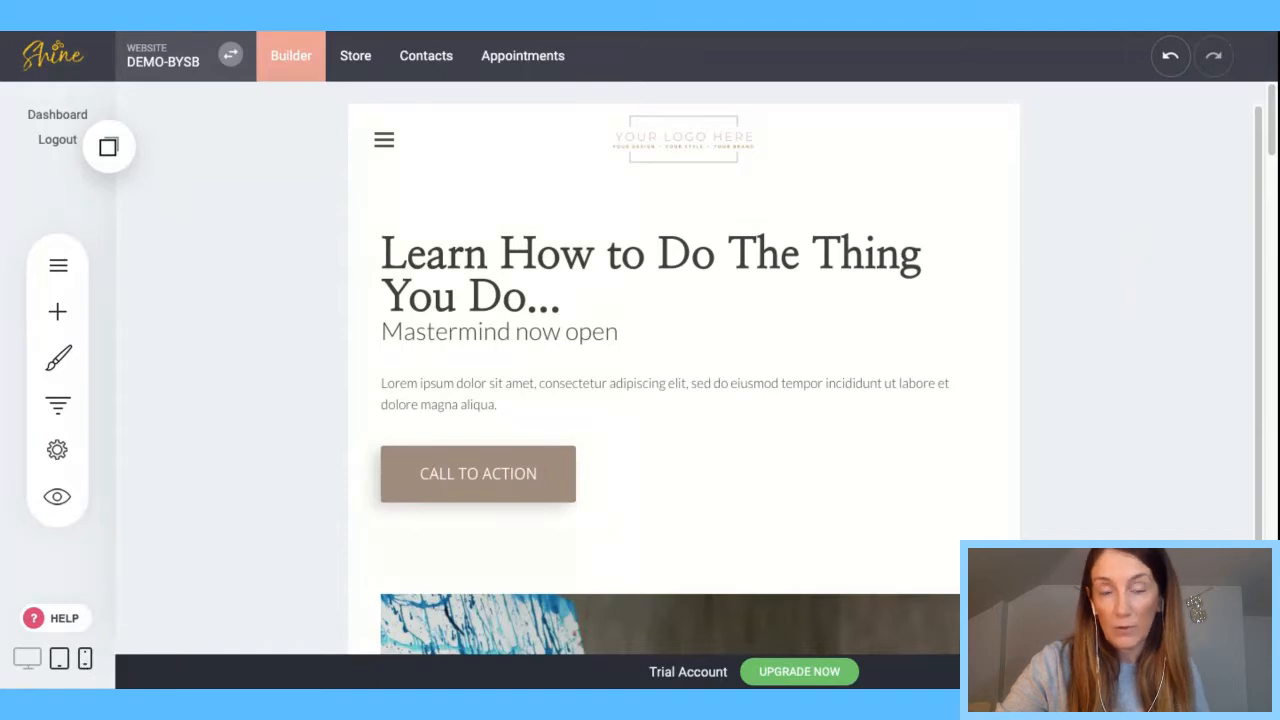
{"action": "left_click", "coordinate": [27, 660]}
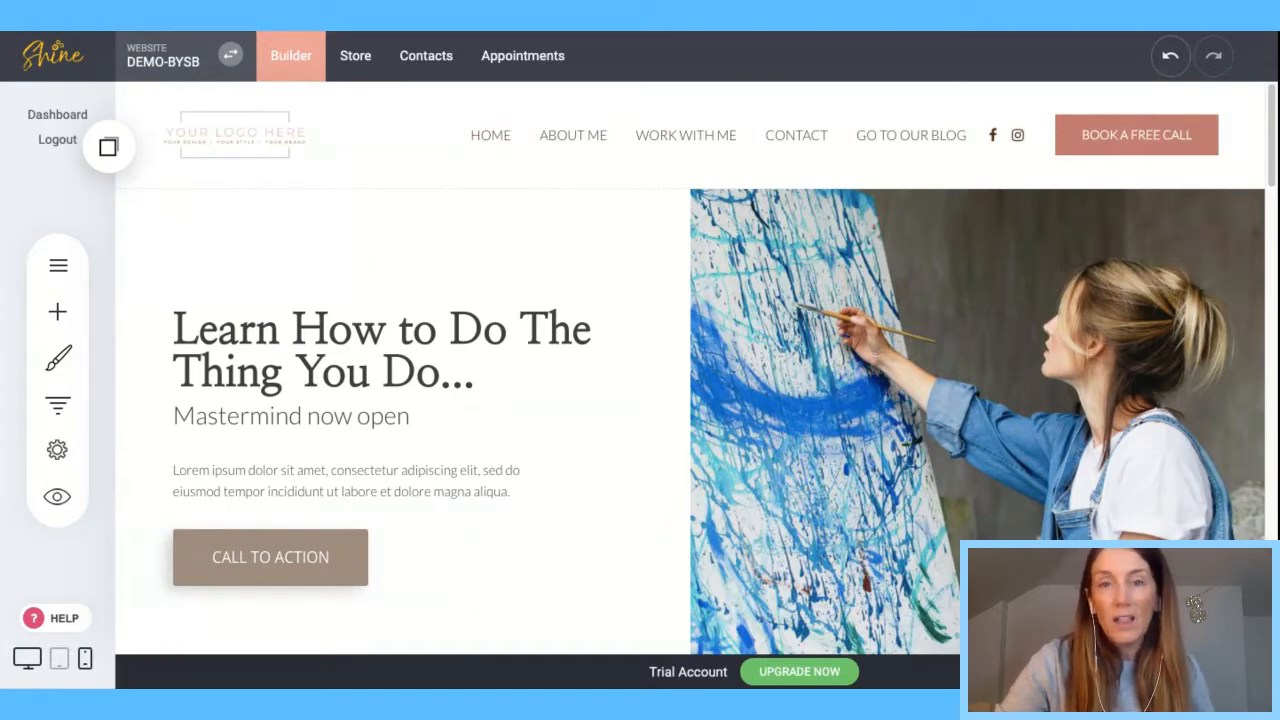
- Check the main headline's text in tablet view, and switch the page to mobile view
{"action": "left_click", "coordinate": [59, 662]}
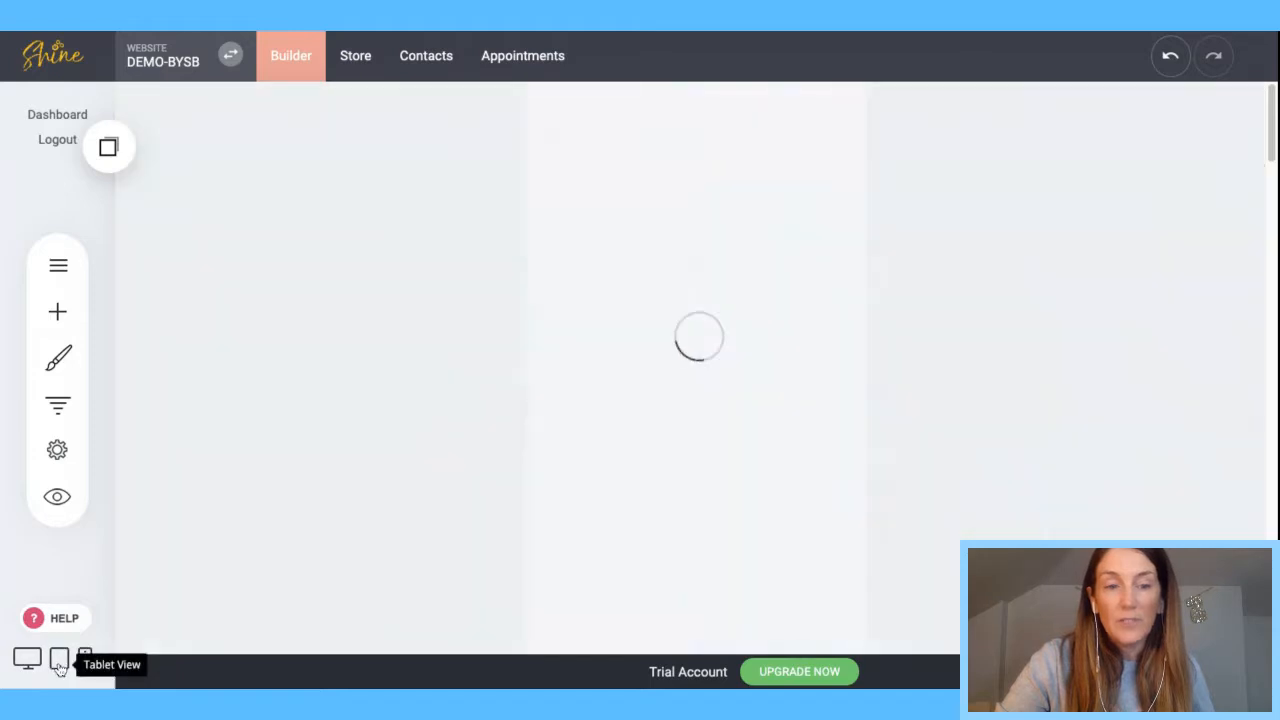
{"action": "left_click", "coordinate": [59, 662]}
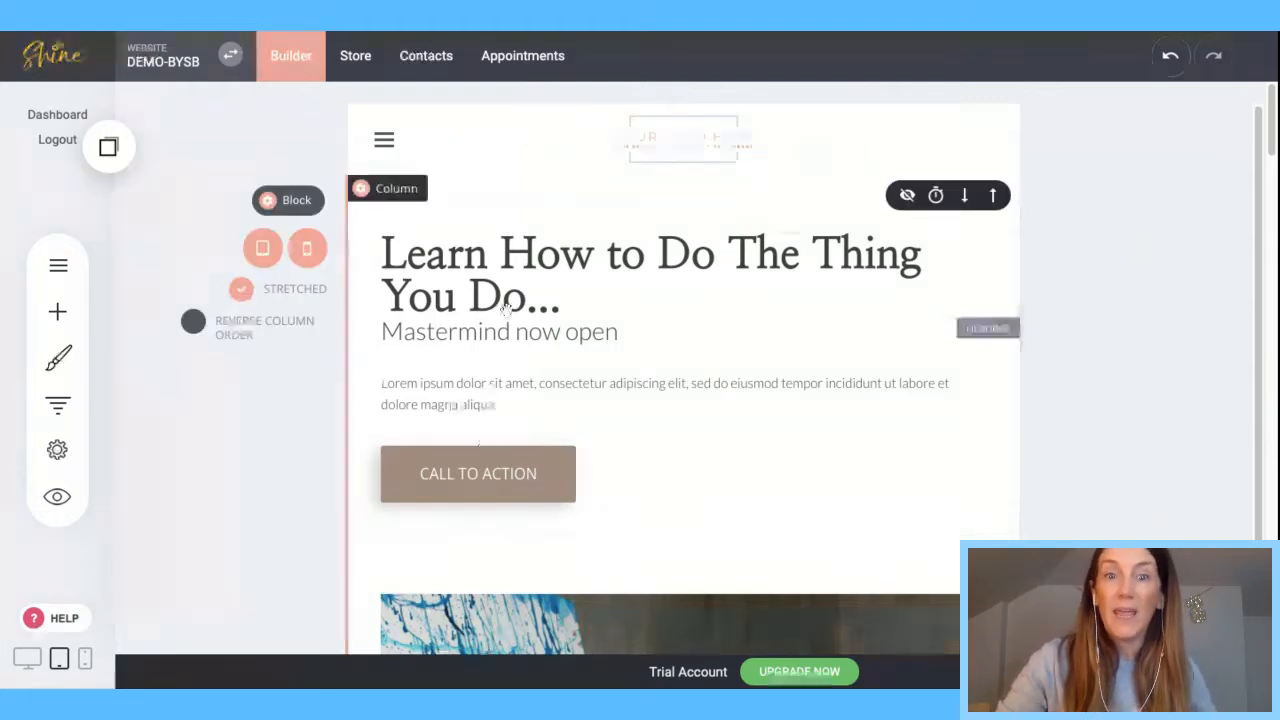
{"action": "left_click", "coordinate": [524, 258]}
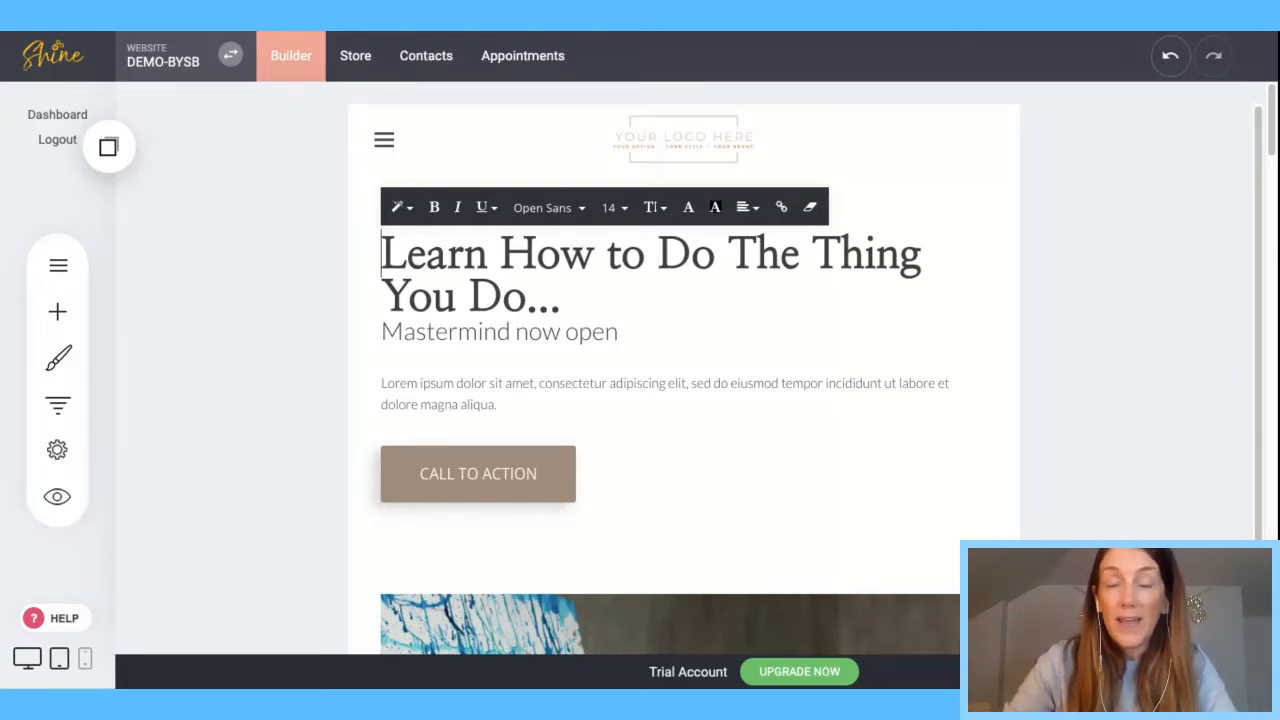
{"action": "left_click", "coordinate": [86, 659]}
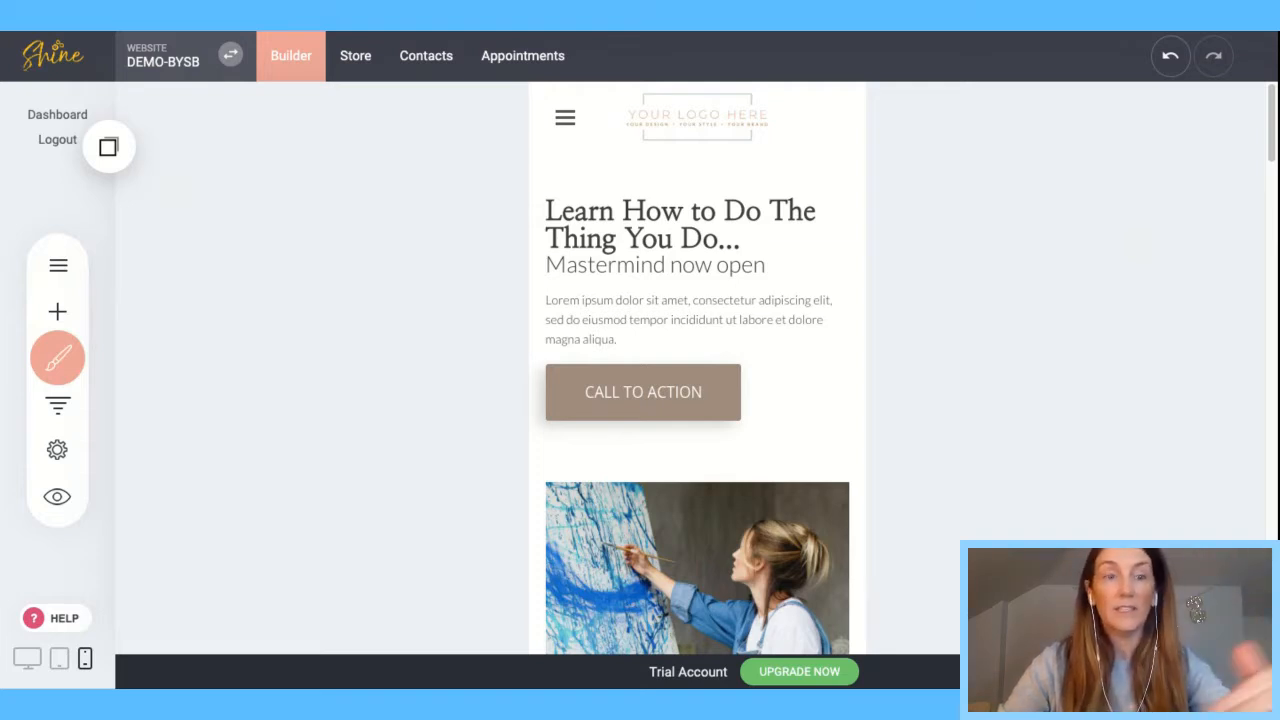
- Review the website's added fonts and color palette in the global styling settings
{"action": "left_click", "coordinate": [68, 368]}
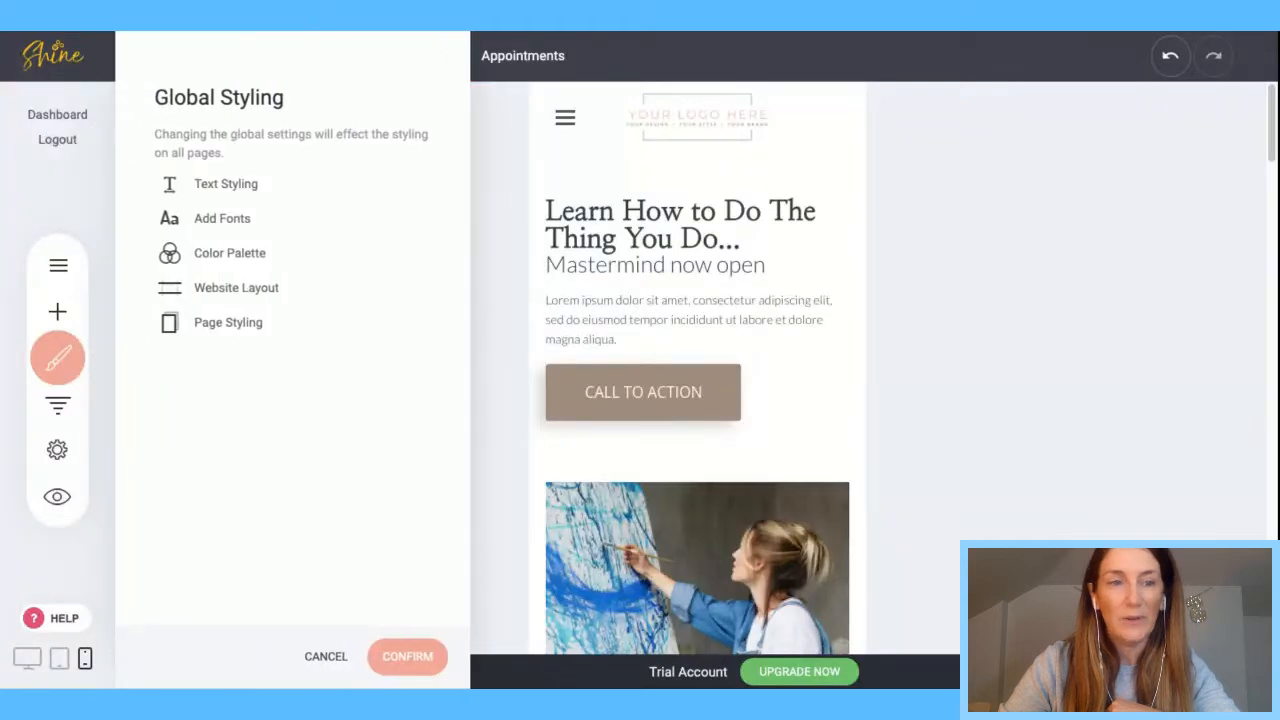
{"action": "left_click", "coordinate": [222, 218]}
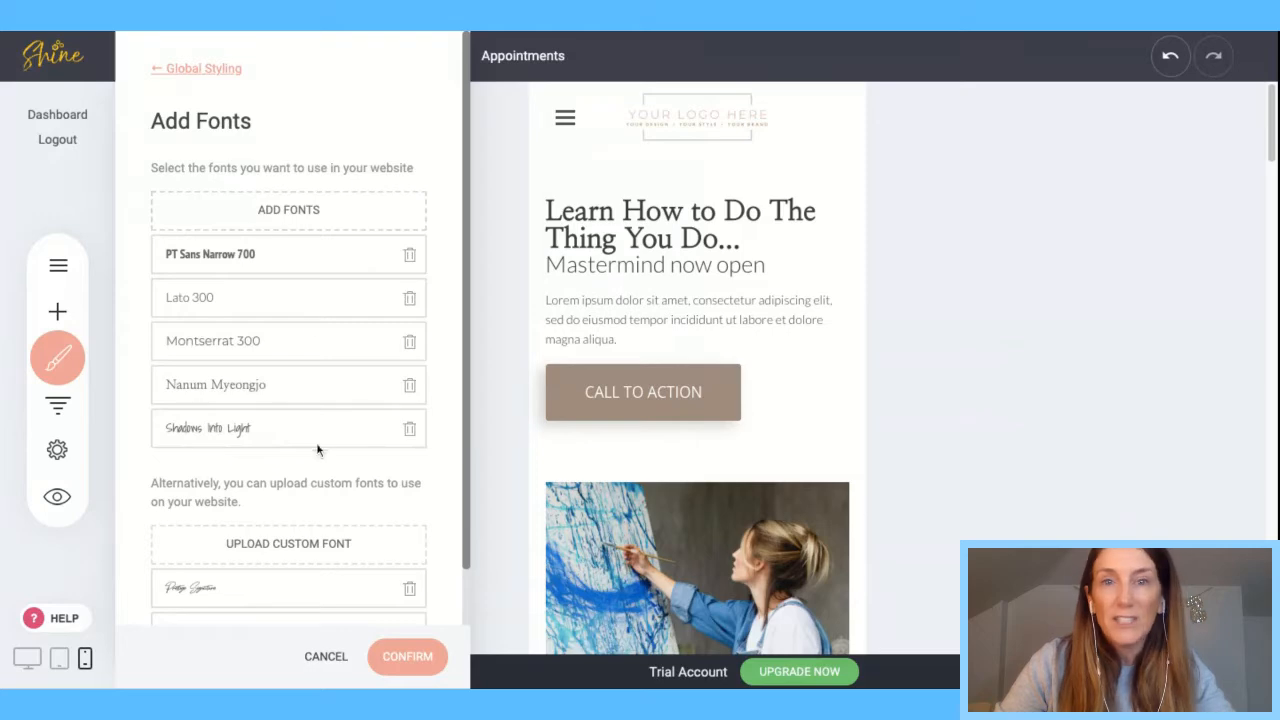
{"action": "left_click", "coordinate": [198, 70]}
{"action": "left_click", "coordinate": [216, 257]}
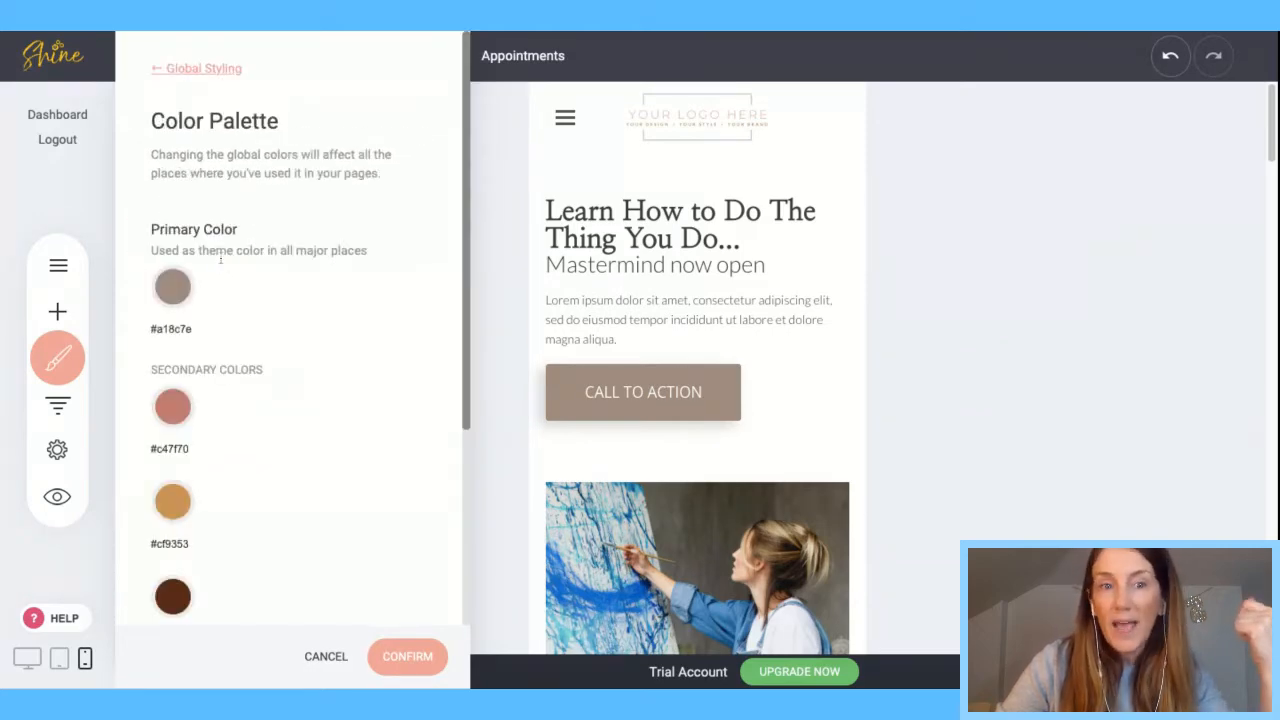
{"action": "left_click", "coordinate": [222, 74]}
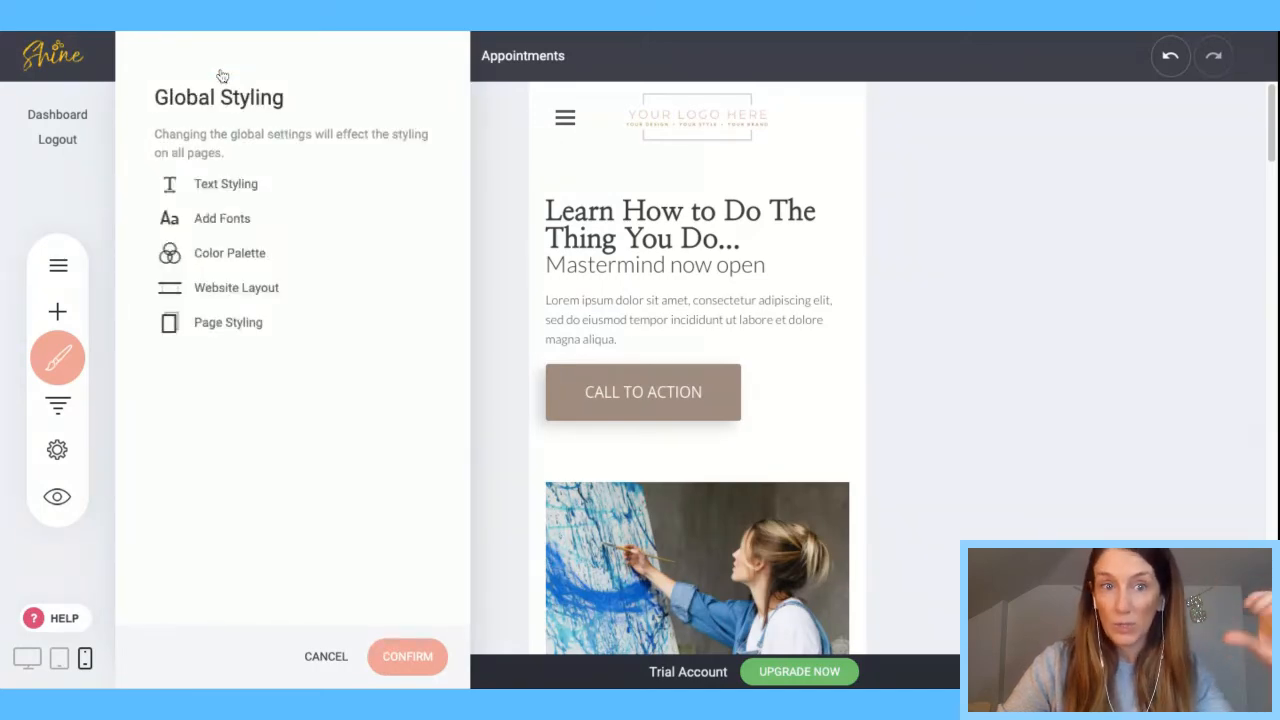
- Open the global text styling and compare its mobile and desktop text styles
{"action": "left_click", "coordinate": [221, 184]}
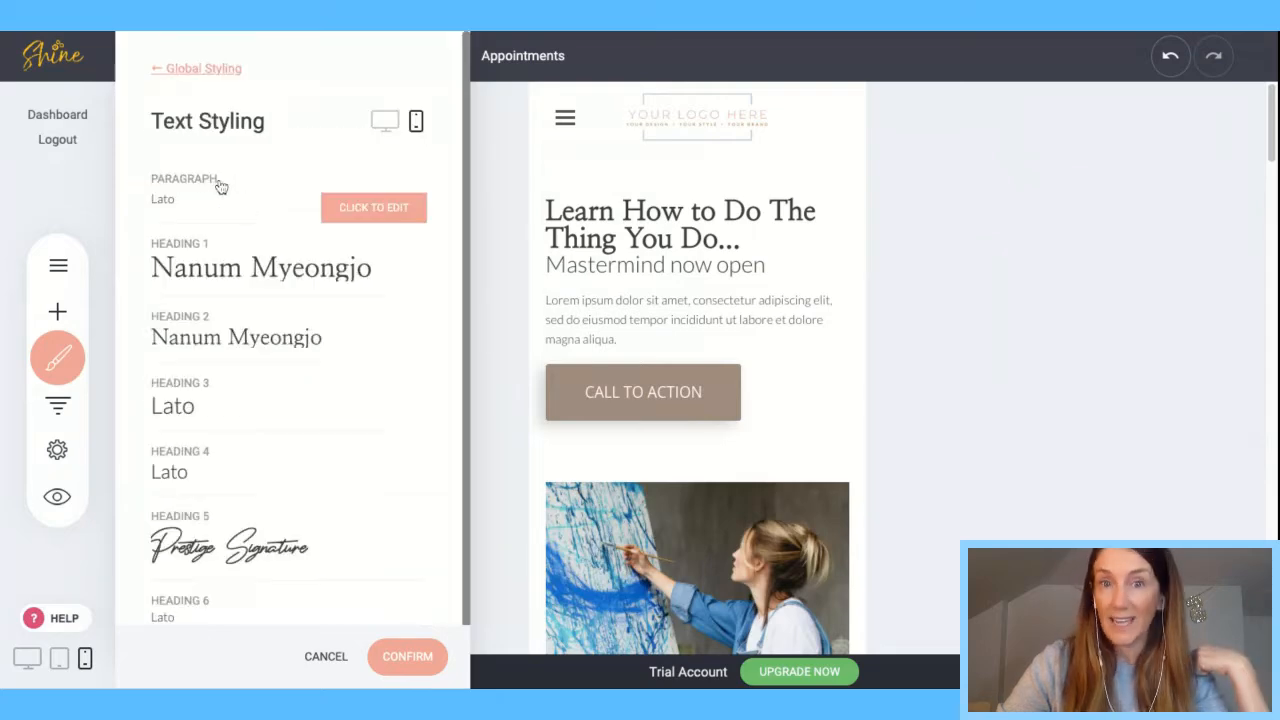
{"action": "left_click", "coordinate": [384, 122]}
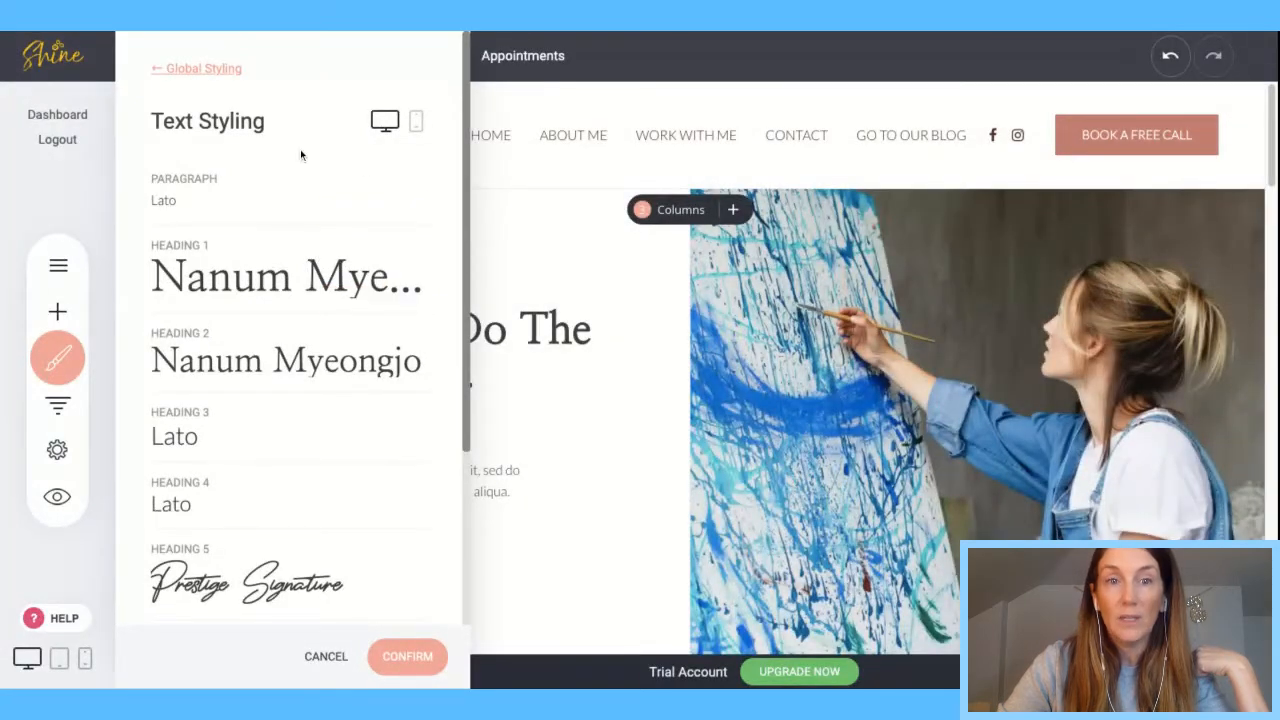
{"action": "left_click", "coordinate": [418, 122]}
{"action": "left_click", "coordinate": [396, 131]}
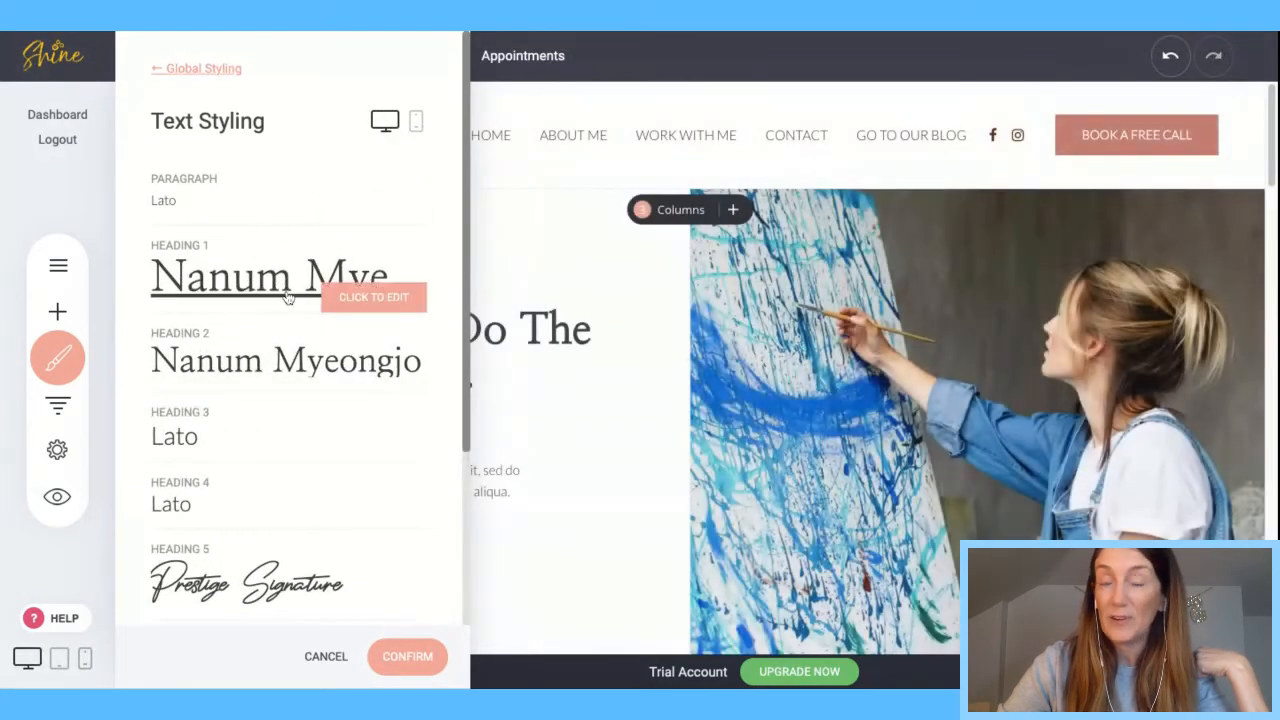
- Set the mobile paragraph style to Montserrat with a 15px font size and 6.0 letter spacing
{"action": "left_click", "coordinate": [416, 121]}
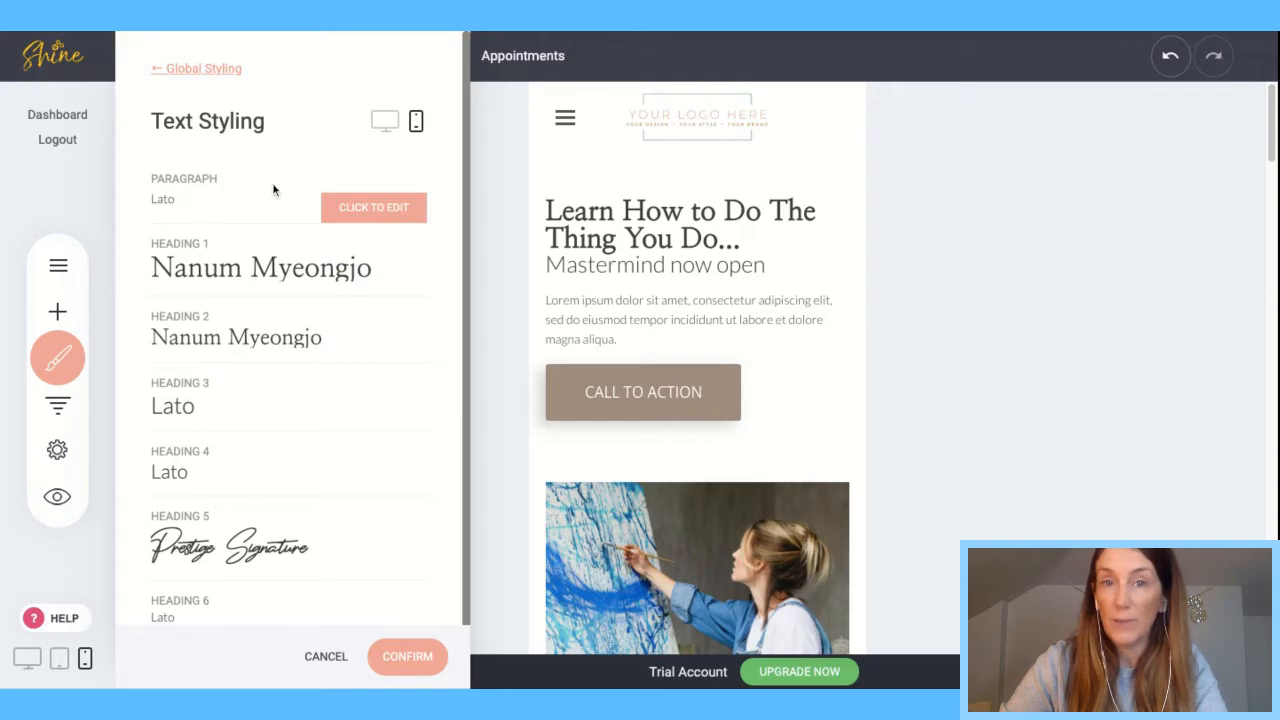
{"action": "left_click", "coordinate": [356, 209]}
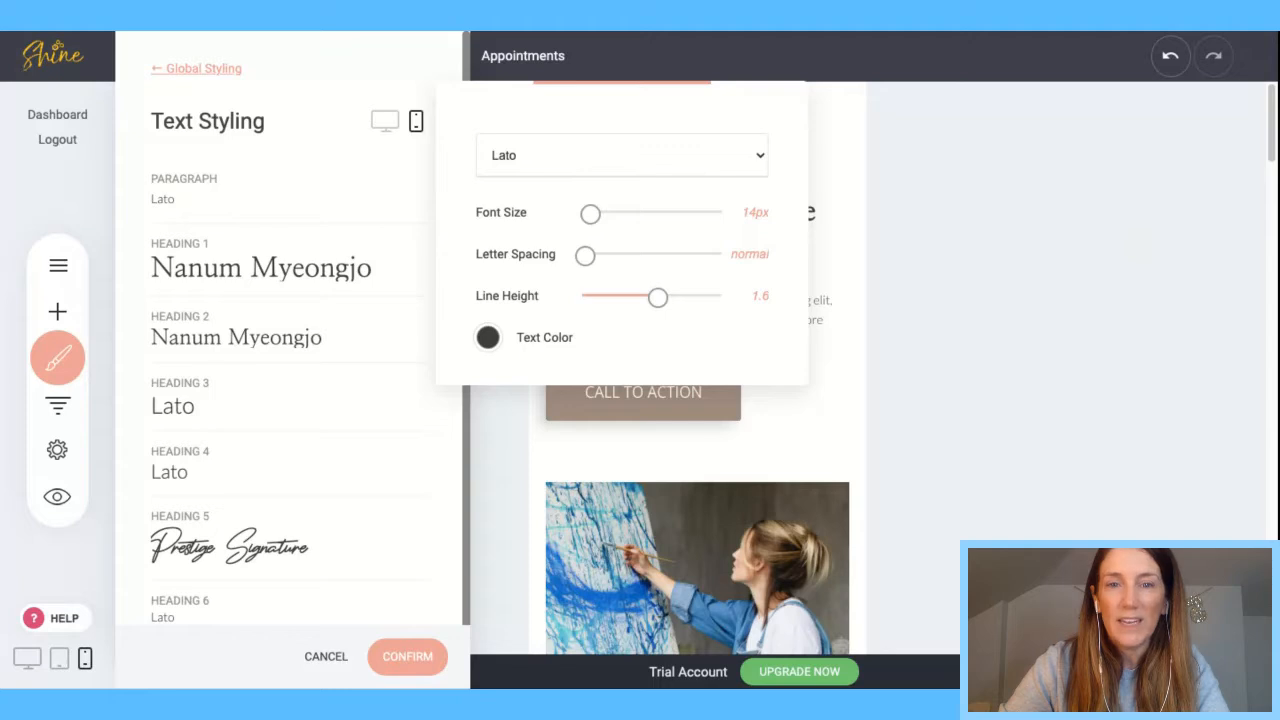
{"action": "left_click", "coordinate": [546, 177]}
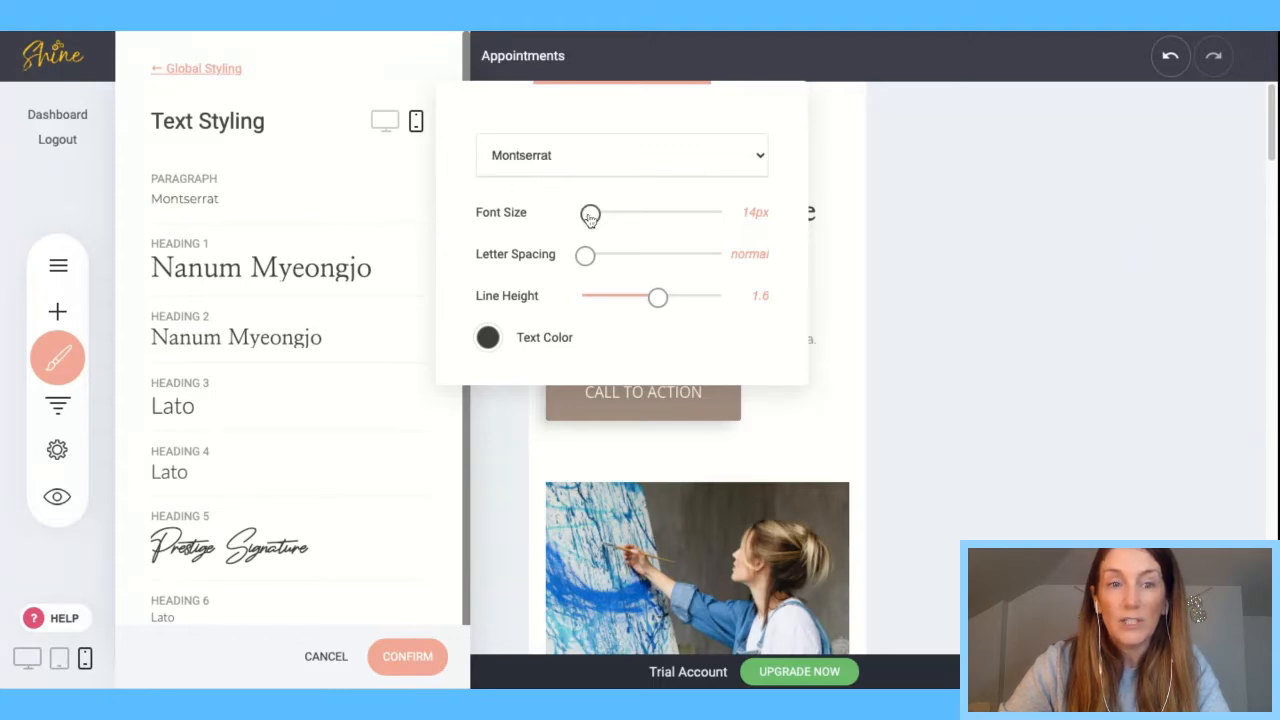
{"action": "left_click_drag", "start_coordinate": [590, 216], "coordinate": [669, 256]}
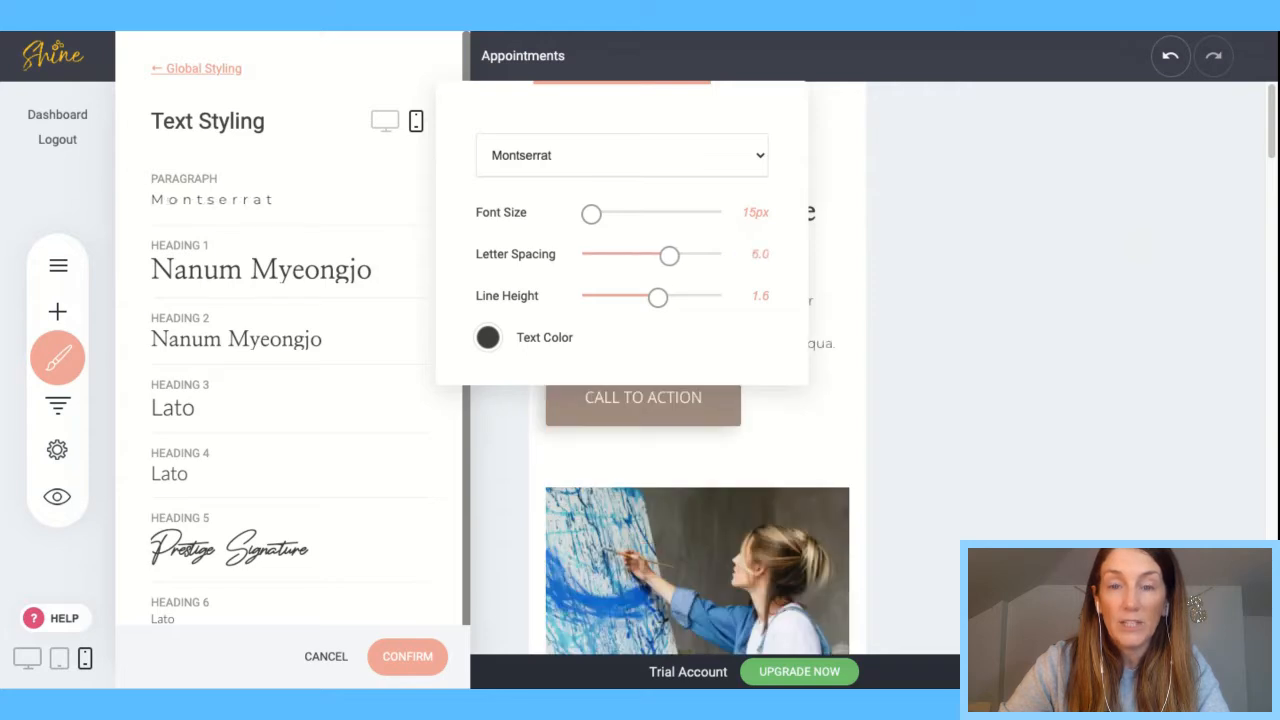
{"action": "left_click", "coordinate": [915, 222]}
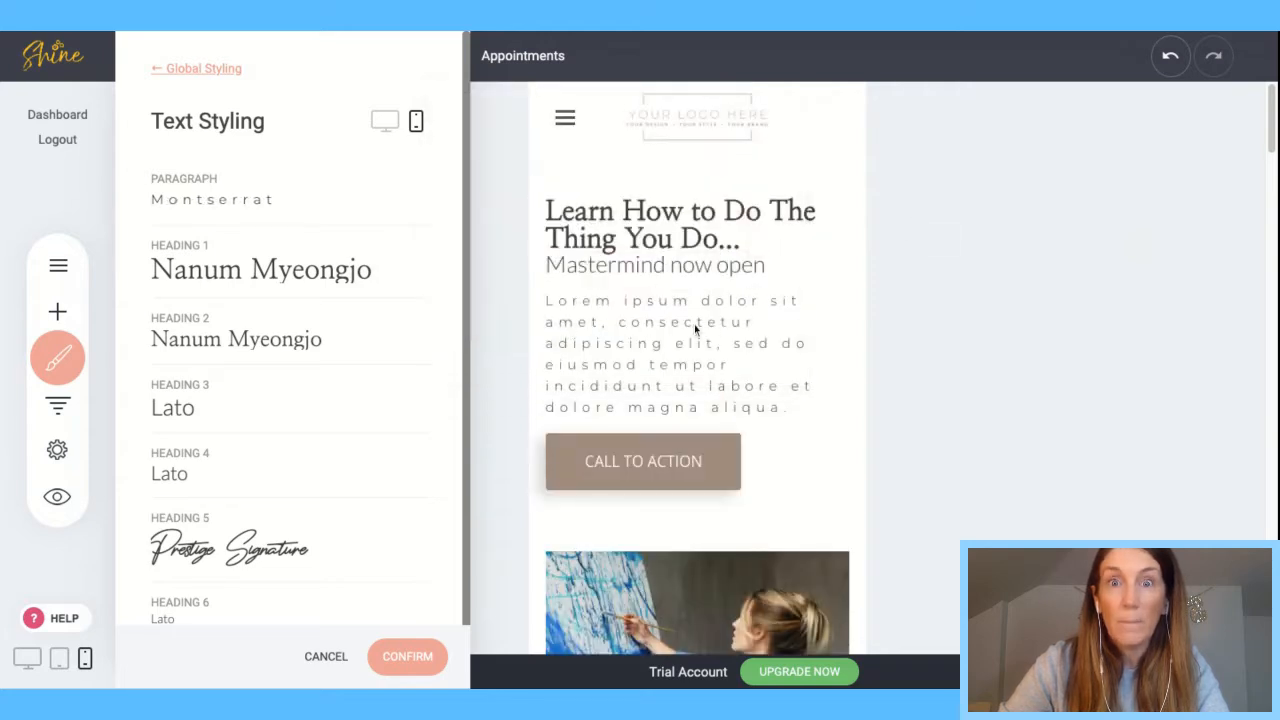
- Reduce the mobile paragraph style's letter spacing to 0.6
{"action": "left_click", "coordinate": [366, 210]}
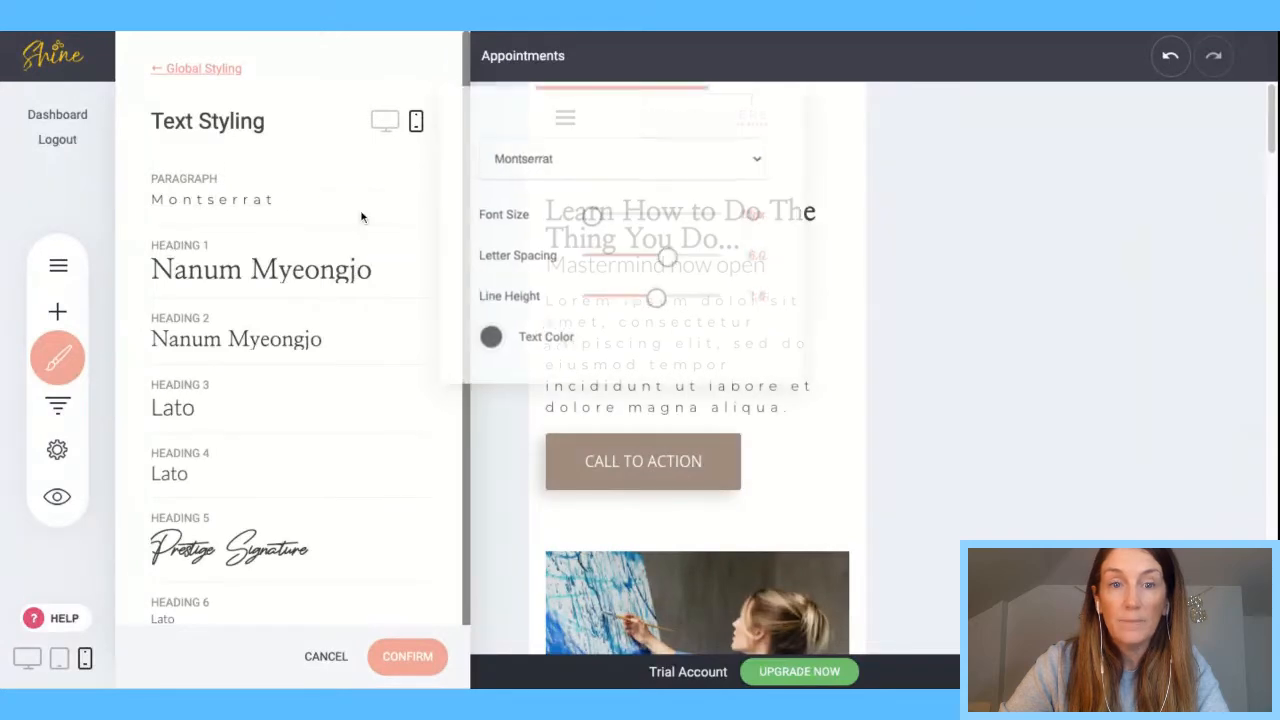
{"action": "left_click_drag", "start_coordinate": [670, 260], "coordinate": [589, 260]}
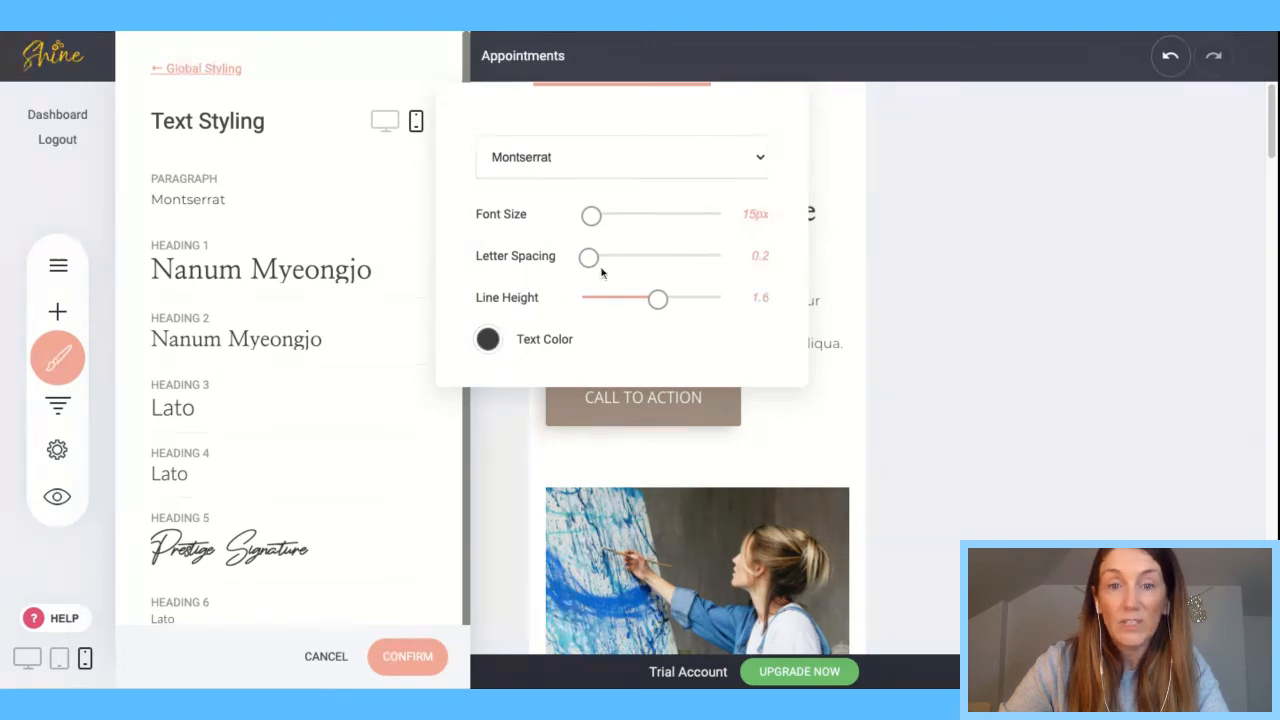
{"action": "left_click_drag", "start_coordinate": [589, 257], "coordinate": [594, 257]}
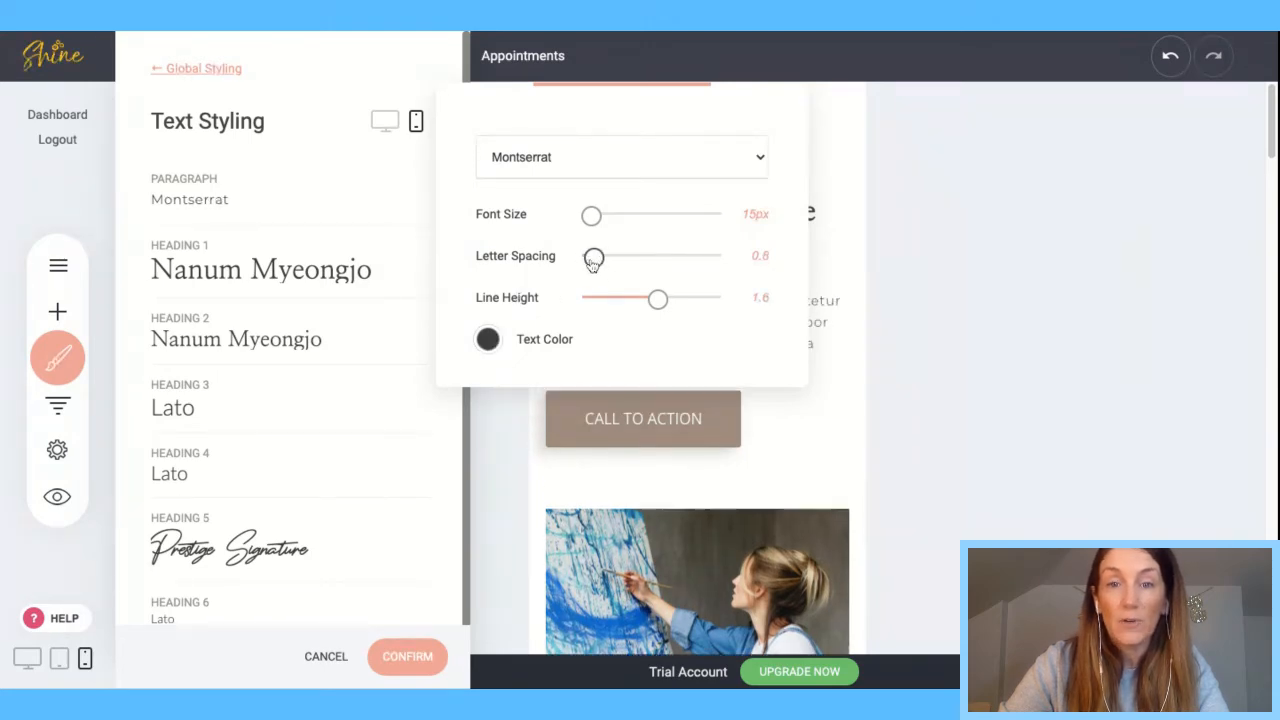
{"action": "left_click", "coordinate": [264, 313]}
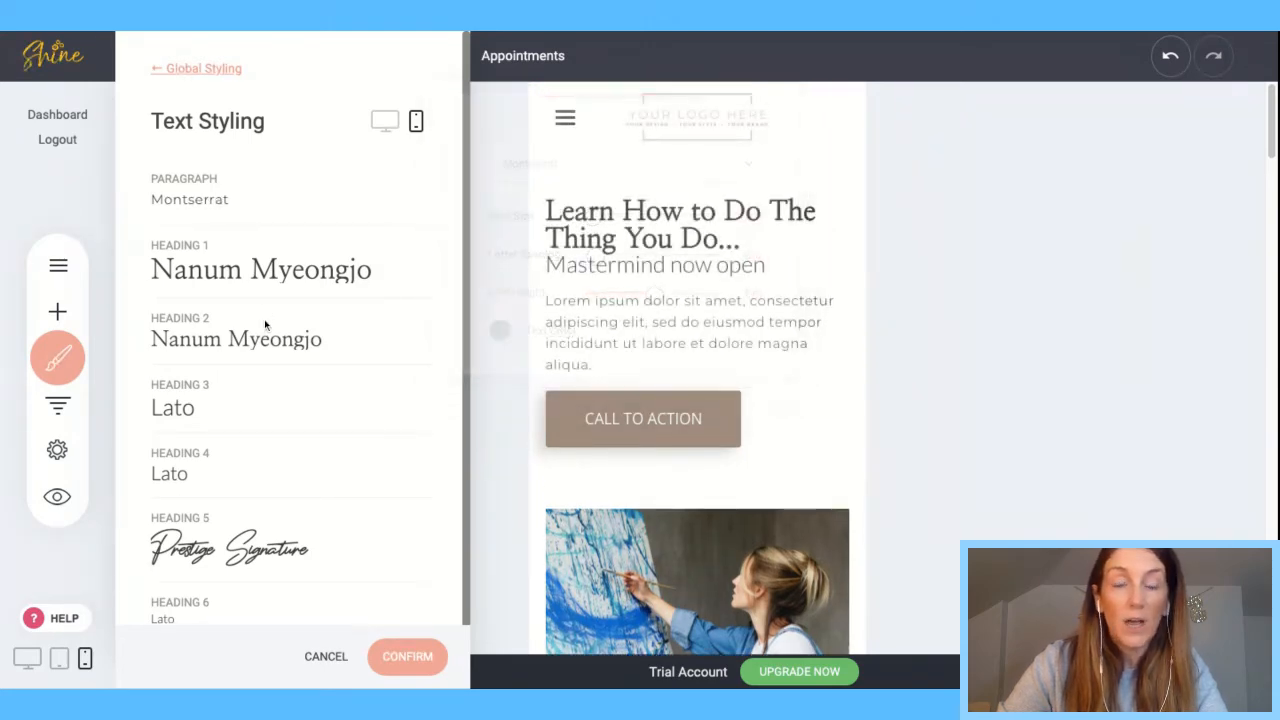
- Change the mobile Heading 1 font to Open Sans
{"action": "left_click", "coordinate": [381, 283]}
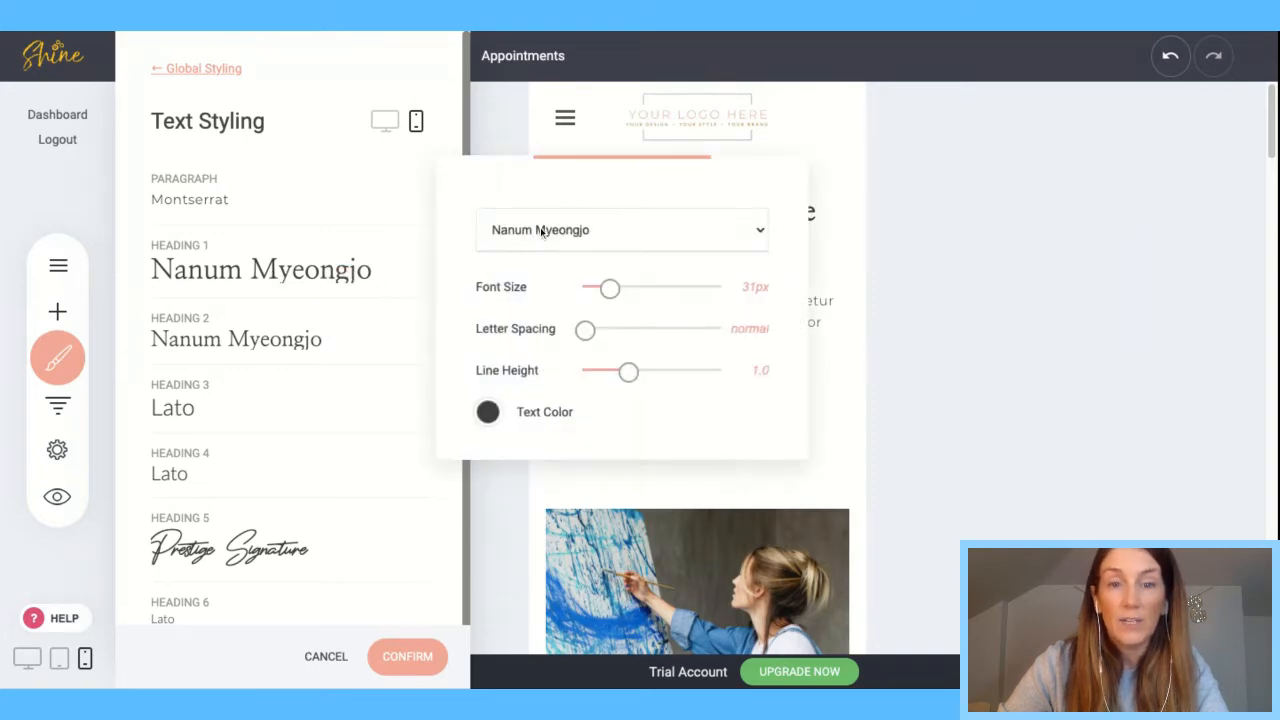
{"action": "left_click", "coordinate": [540, 257]}
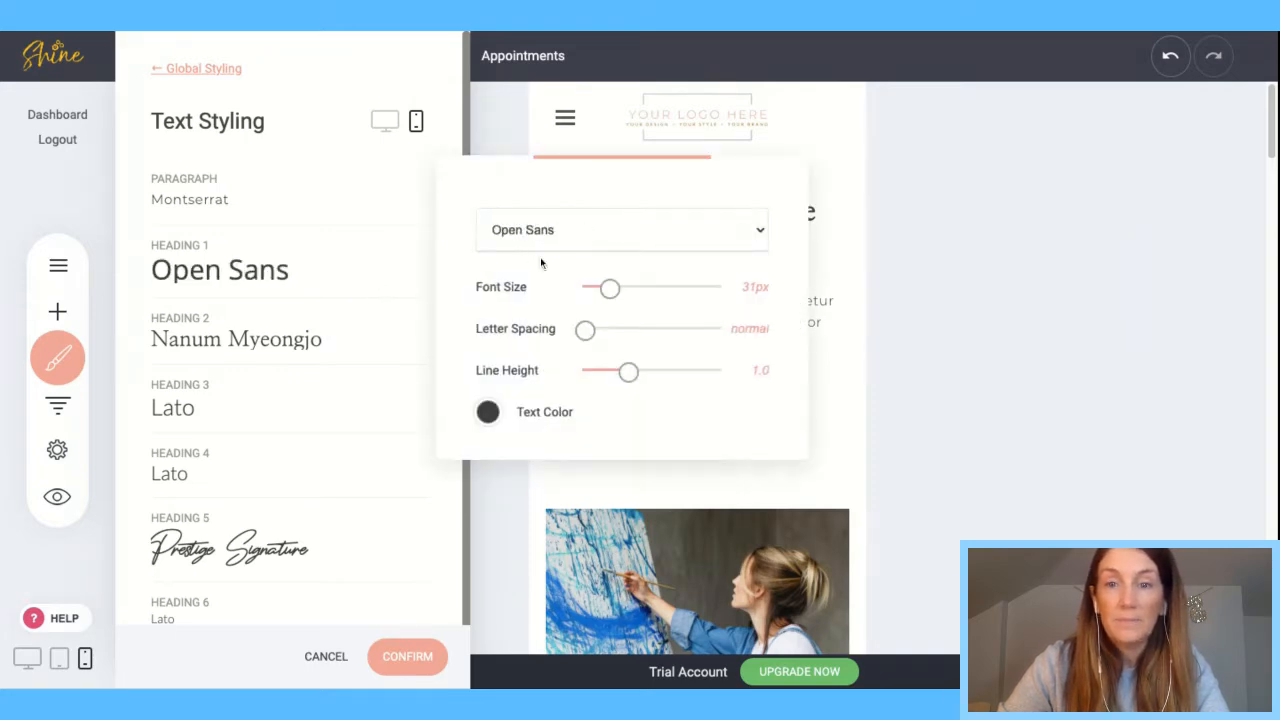
{"action": "left_click", "coordinate": [952, 235]}
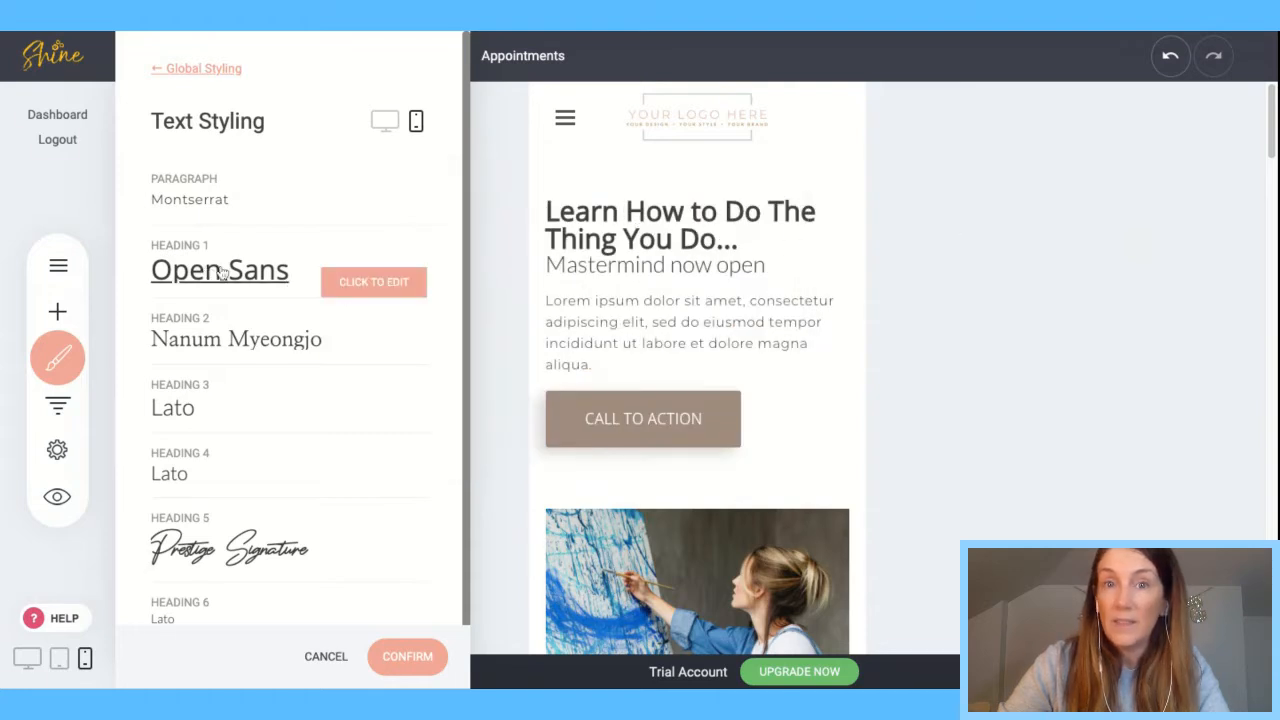
- Restore the mobile Heading 1 font to Nanum Myeongjo
{"action": "left_click", "coordinate": [360, 349]}
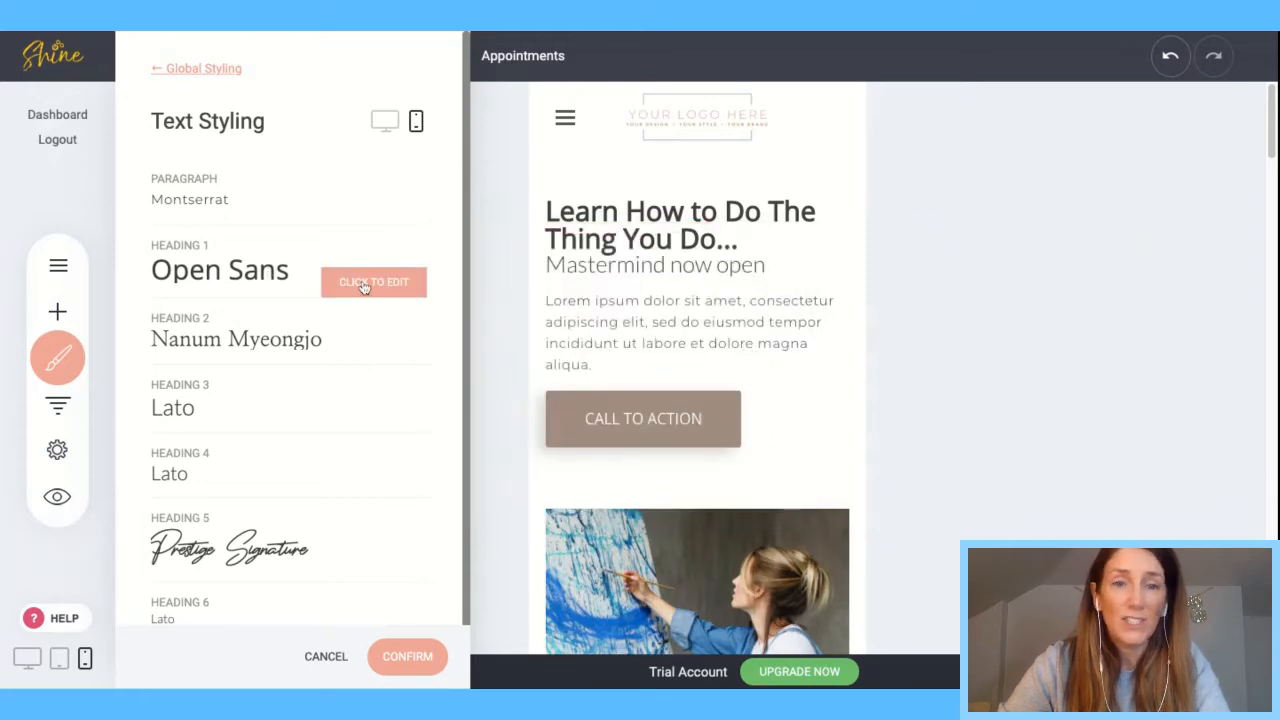
{"action": "left_click", "coordinate": [362, 281]}
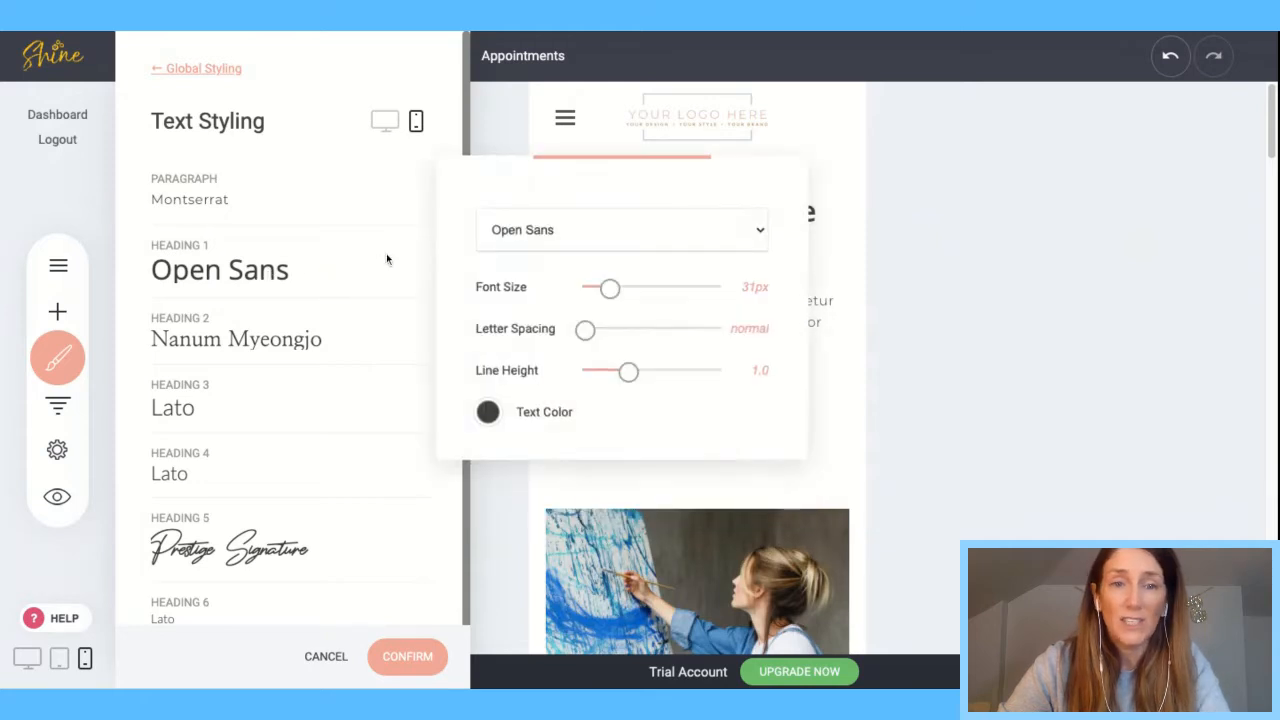
{"action": "left_click", "coordinate": [536, 204]}
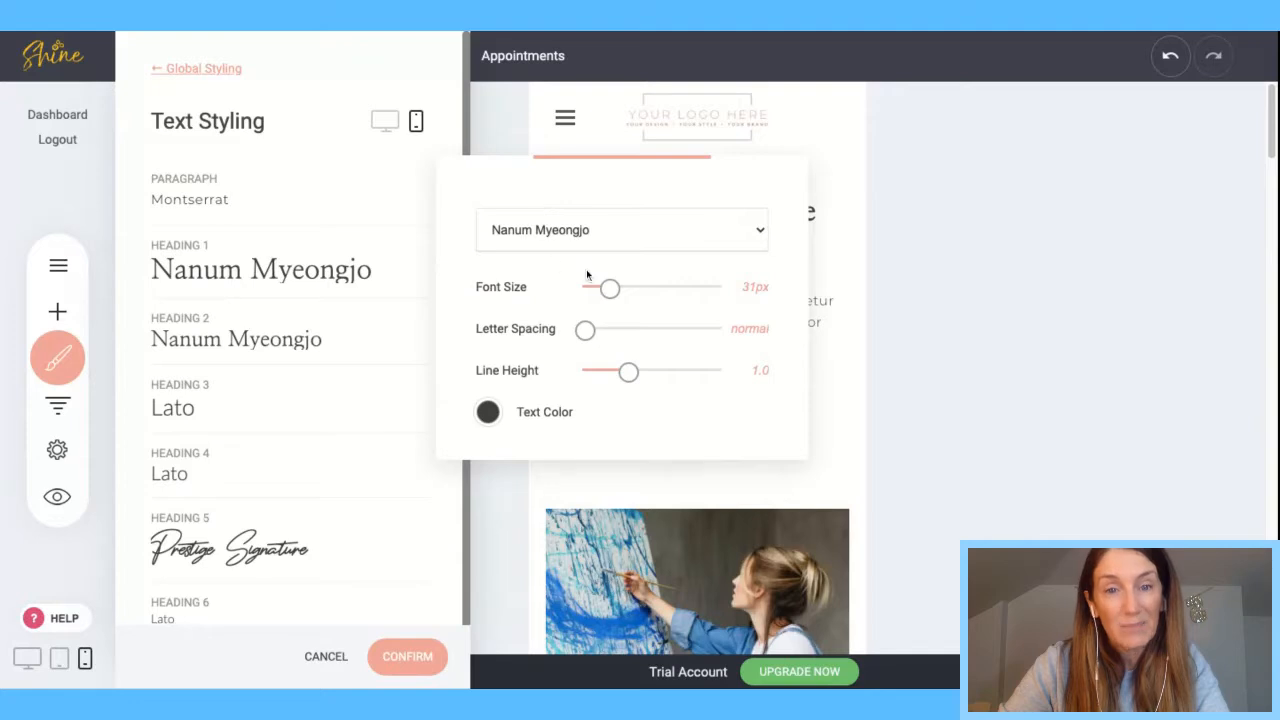
- Increase the mobile Heading 1 font size to 78px and close its settings to view the headline
{"action": "left_click_drag", "start_coordinate": [611, 290], "coordinate": [666, 290]}
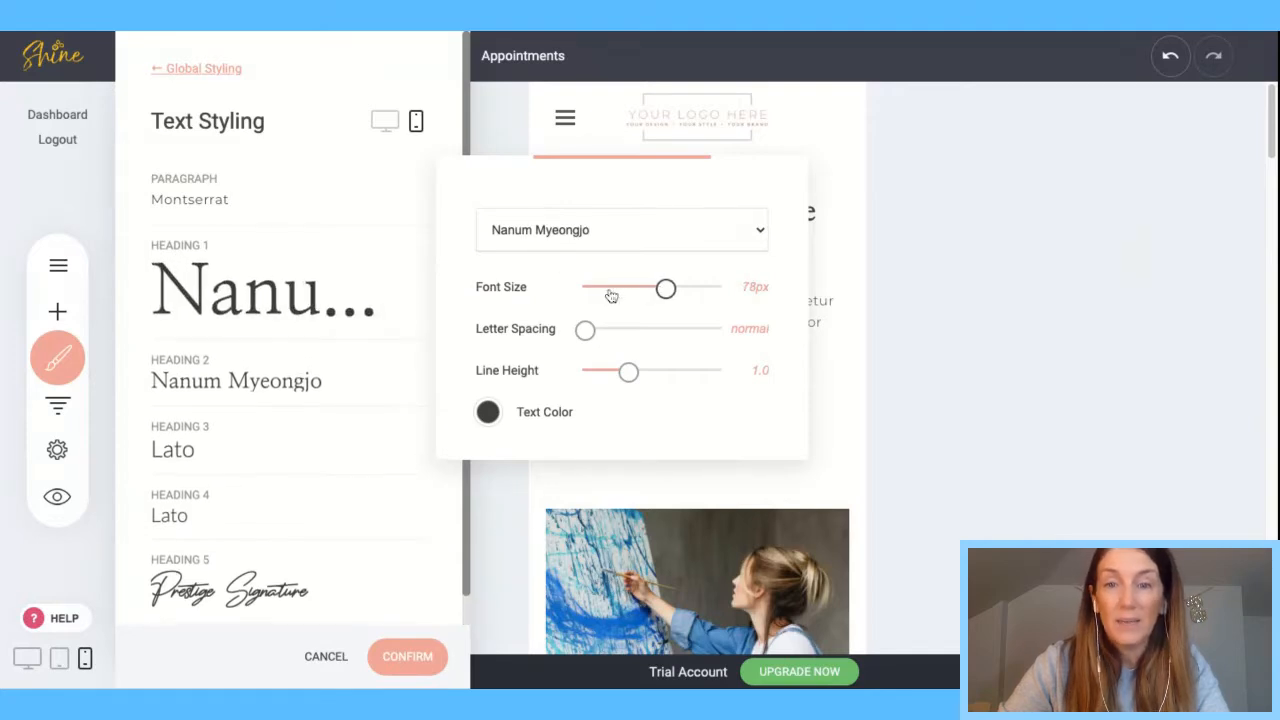
{"action": "left_click", "coordinate": [1018, 342]}
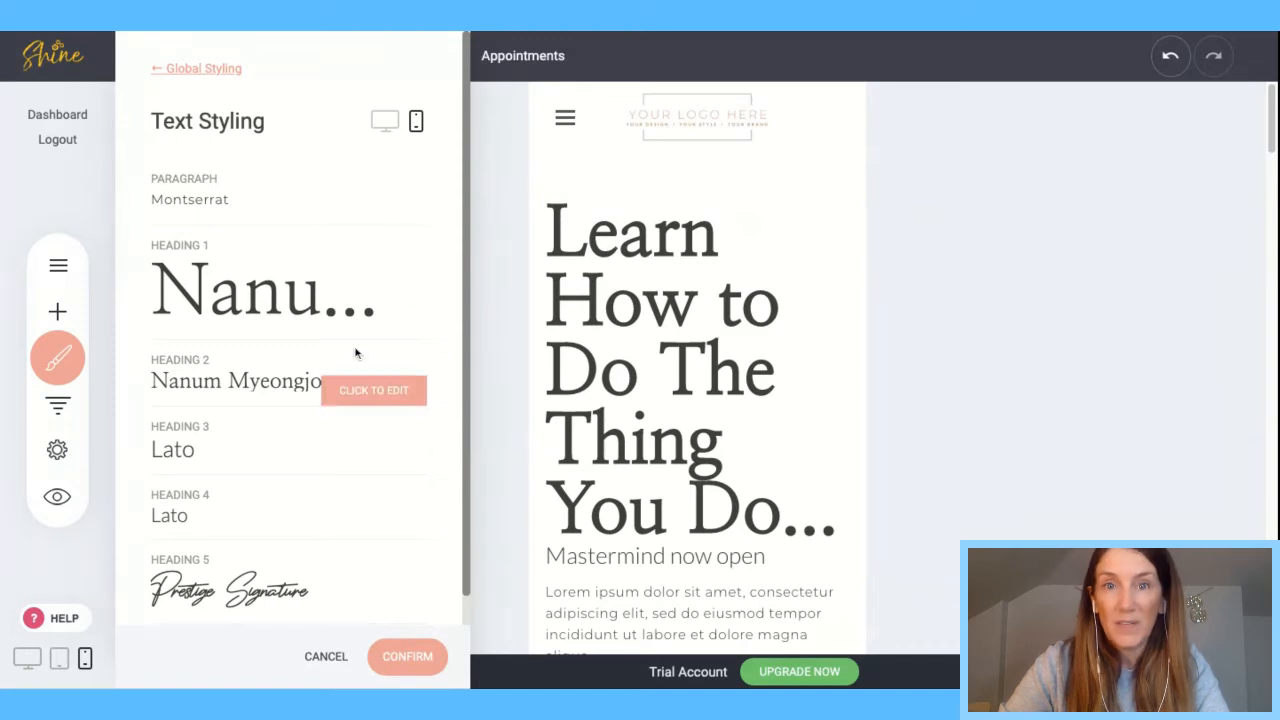
- Reduce the mobile Heading 1 font size until the headline fits on two lines and confirm the text styling
{"action": "left_click", "coordinate": [388, 332]}
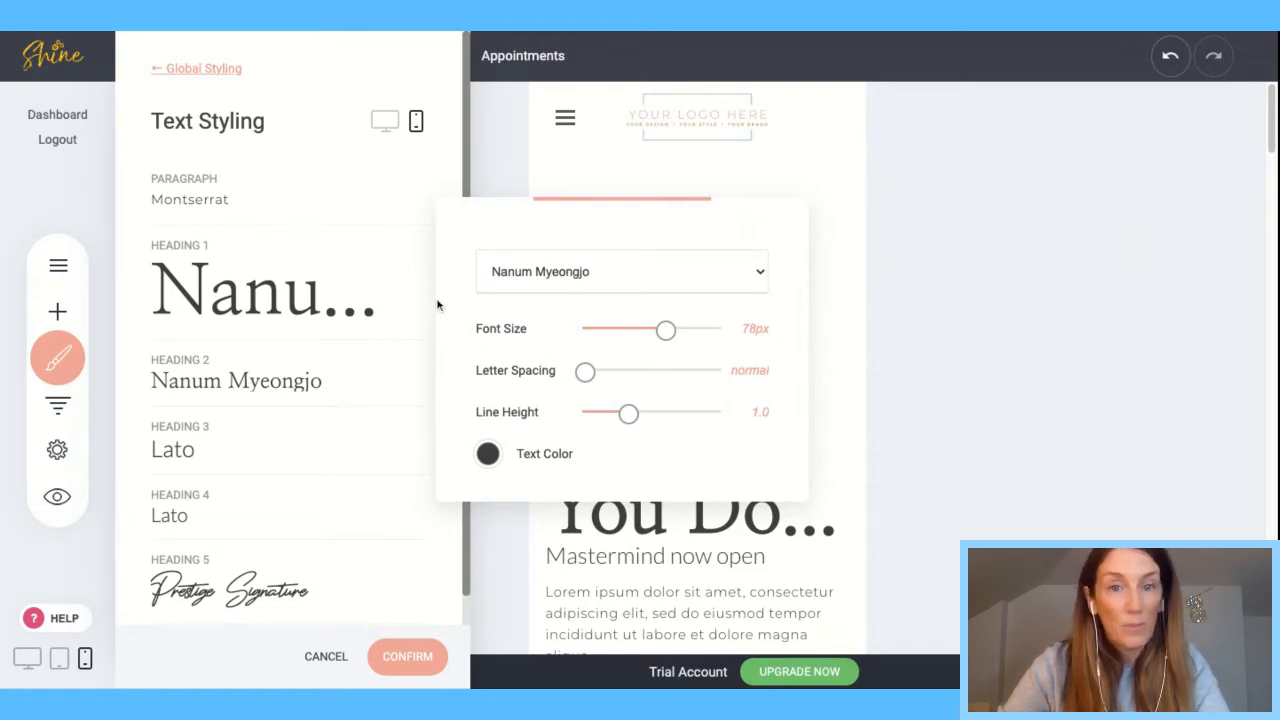
{"action": "left_click_drag", "start_coordinate": [666, 330], "coordinate": [610, 330]}
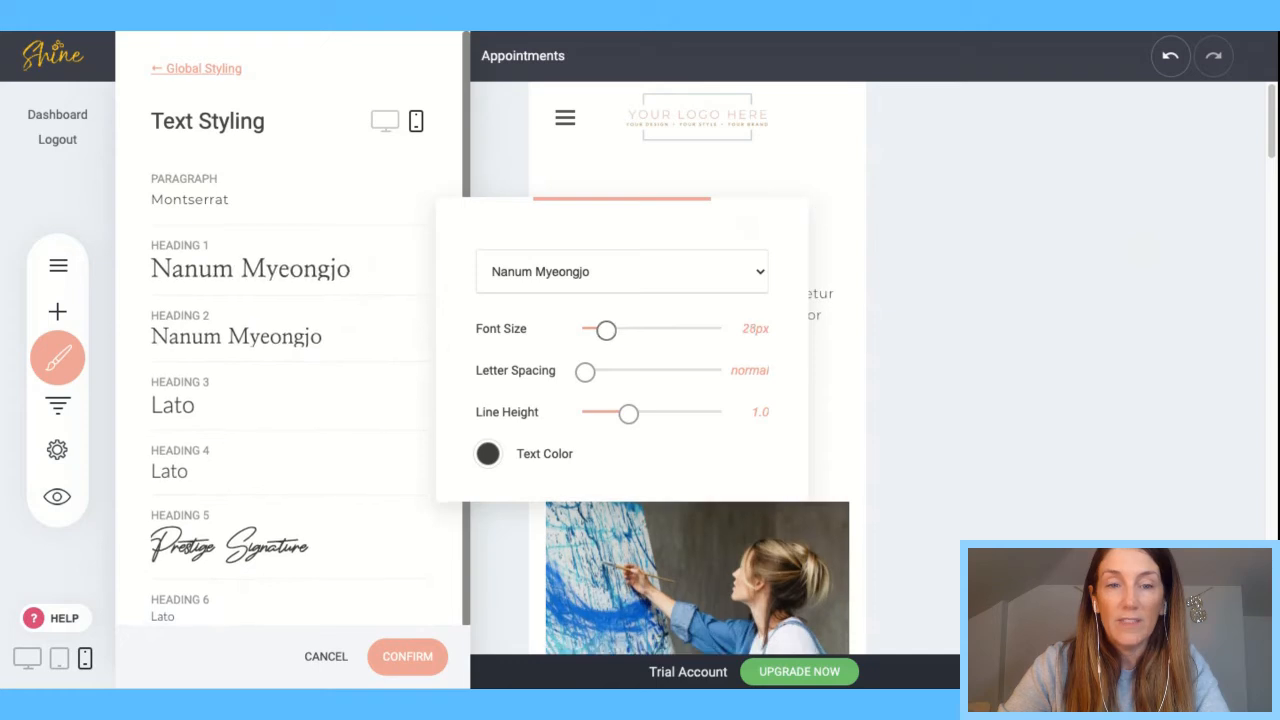
{"action": "left_click", "coordinate": [404, 155]}
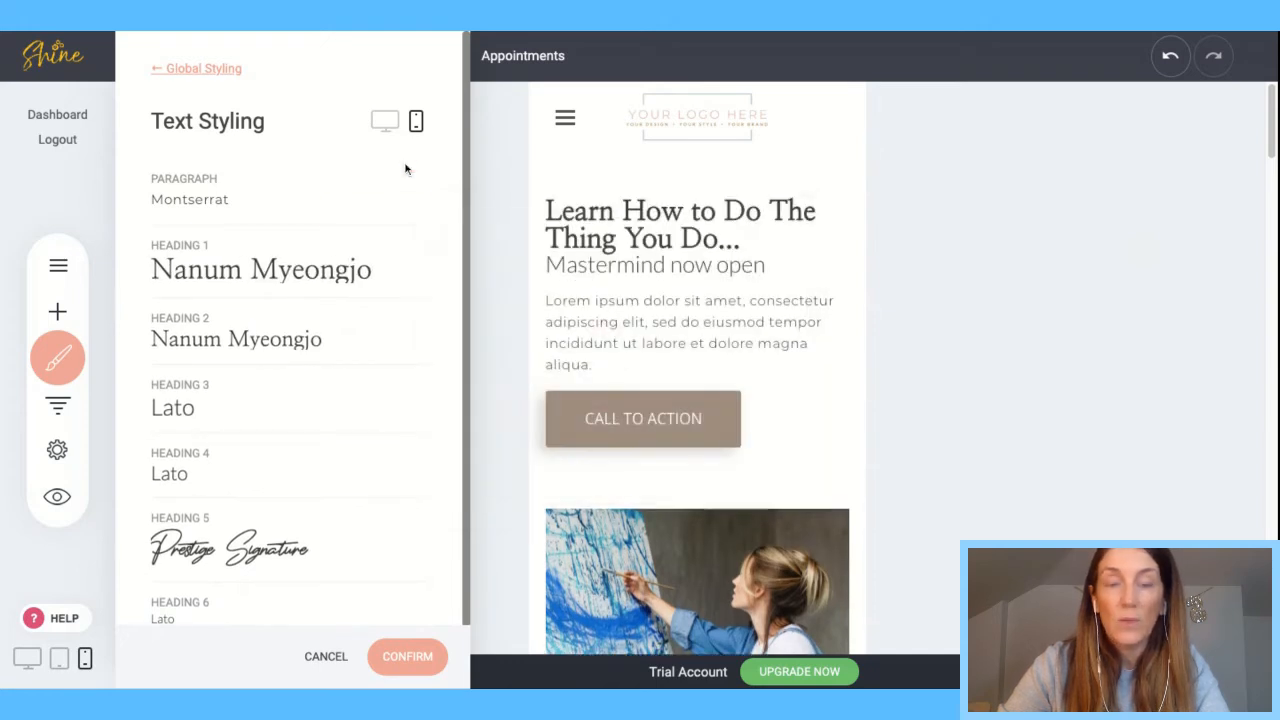
{"action": "left_click", "coordinate": [402, 650]}
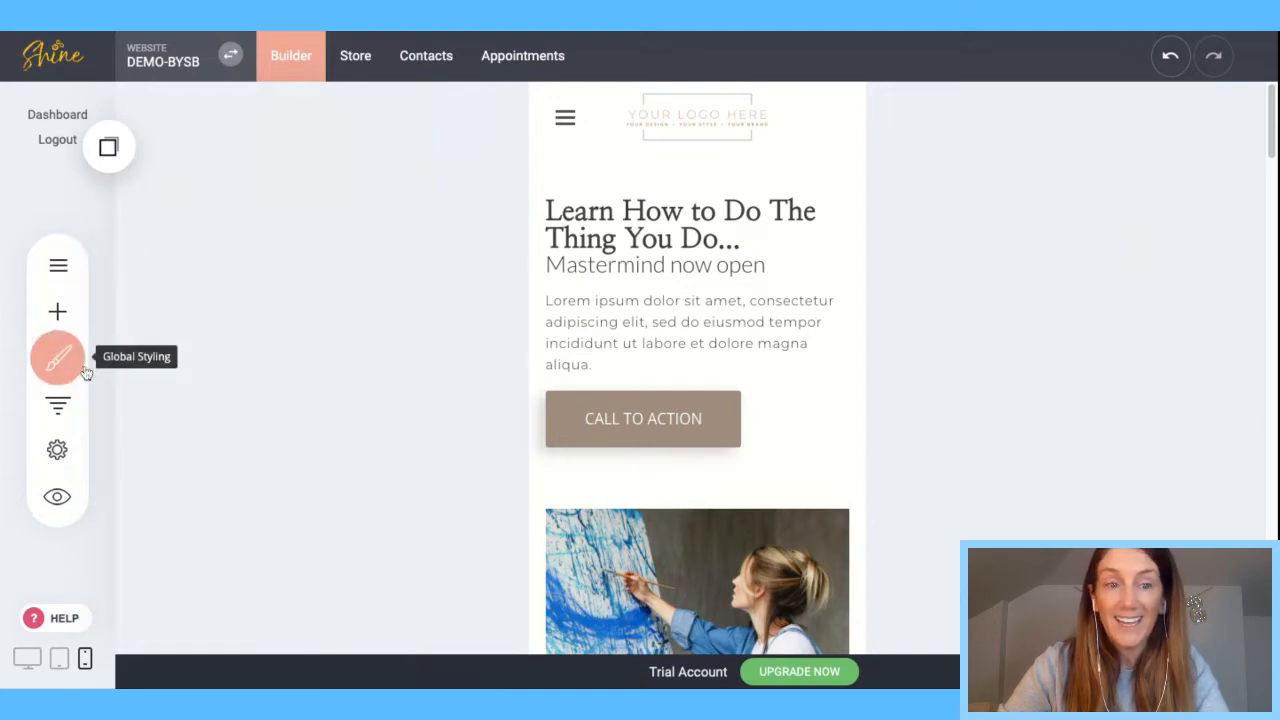
- Reopen the global text styling to review the mobile text styles and close it again
{"action": "left_click", "coordinate": [70, 366]}
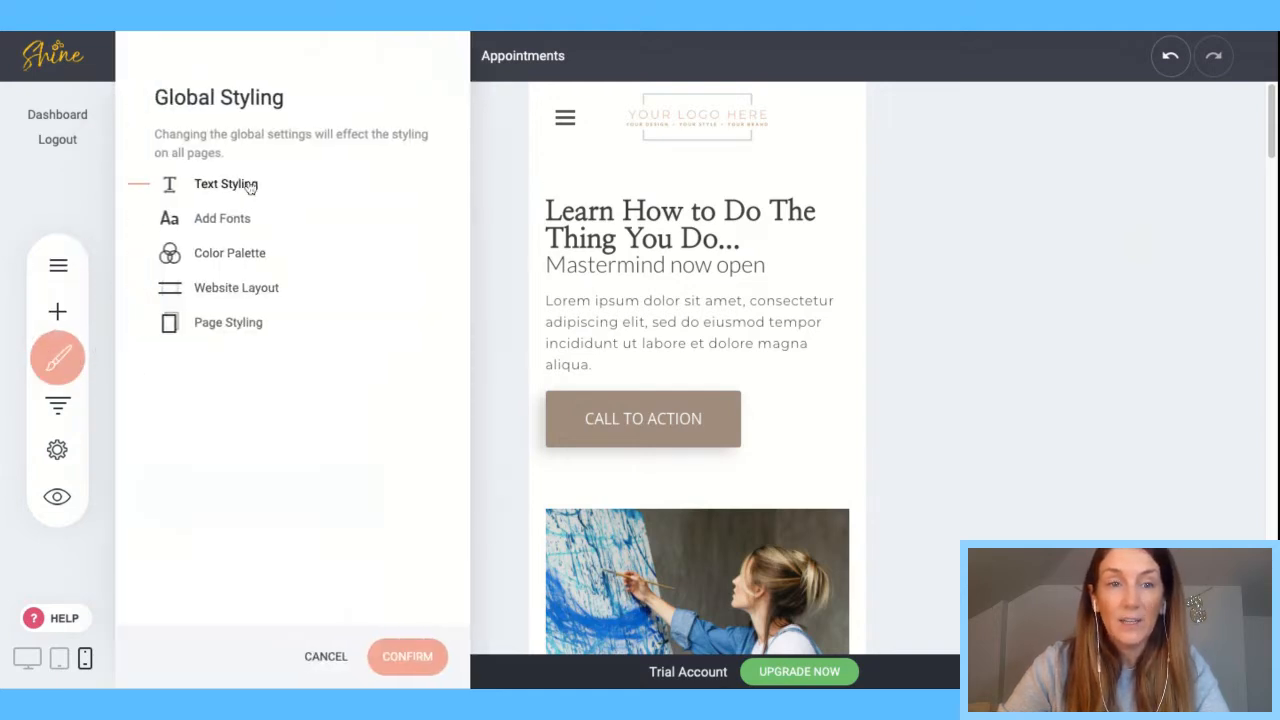
{"action": "left_click", "coordinate": [247, 184]}
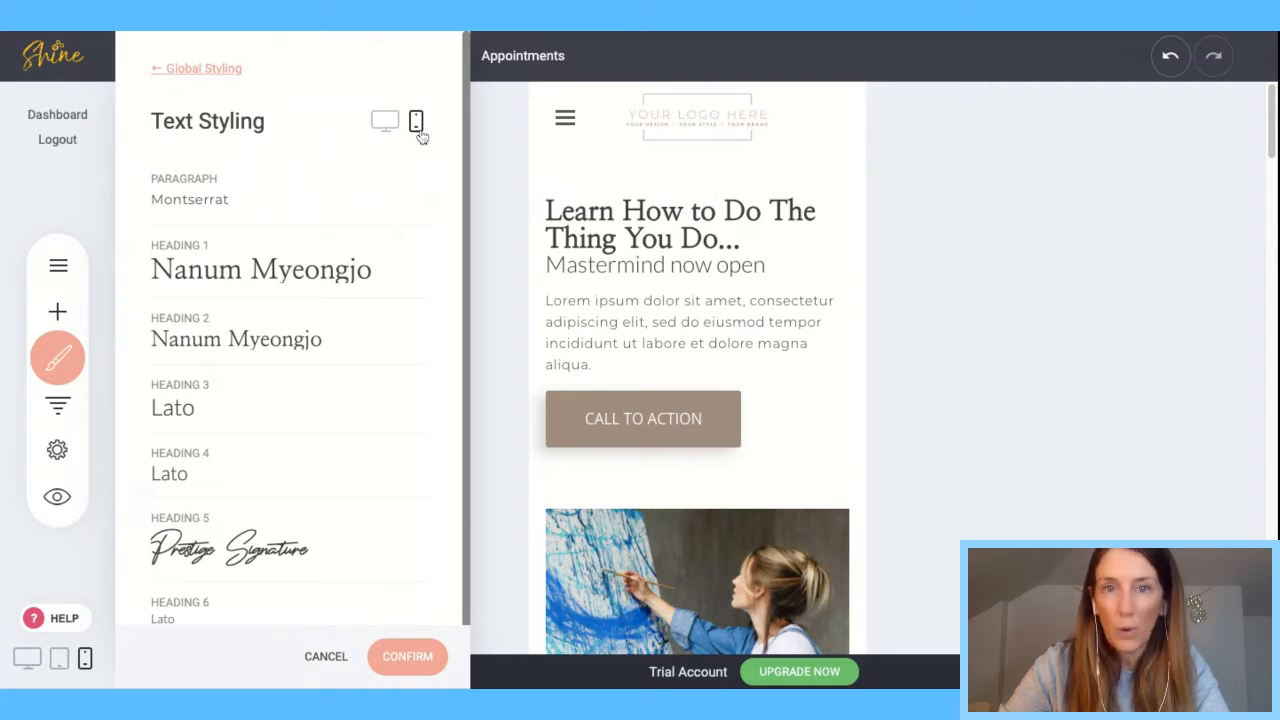
{"action": "left_click", "coordinate": [407, 656]}
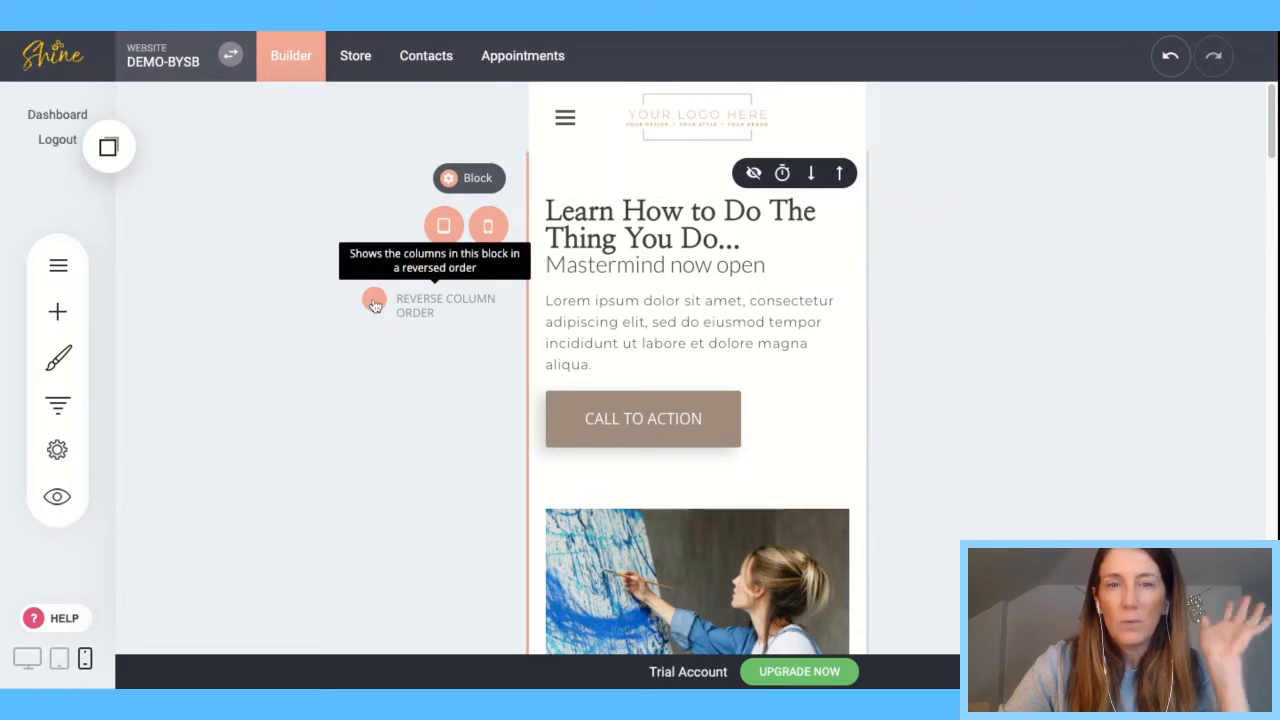
- Try reversing the headline block's column order in the mobile view and restore the original order
{"action": "left_click", "coordinate": [374, 302]}
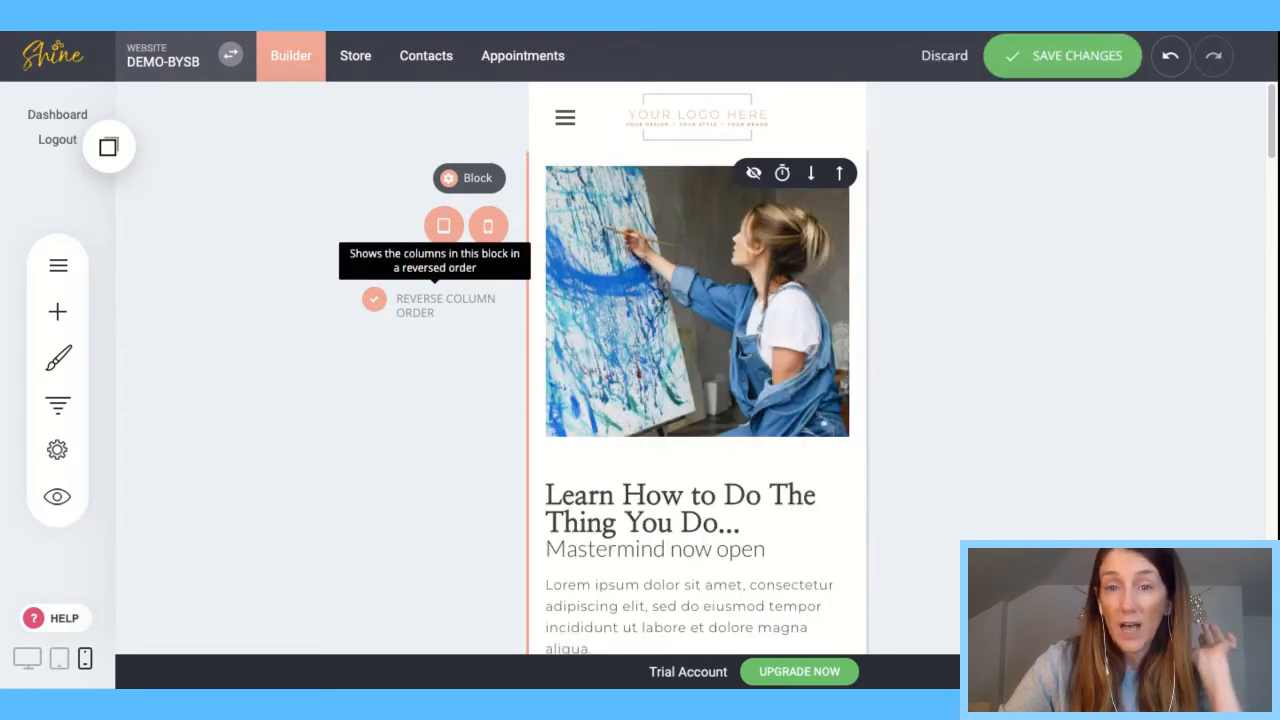
{"action": "left_click", "coordinate": [374, 300]}
{"action": "left_click", "coordinate": [374, 300]}
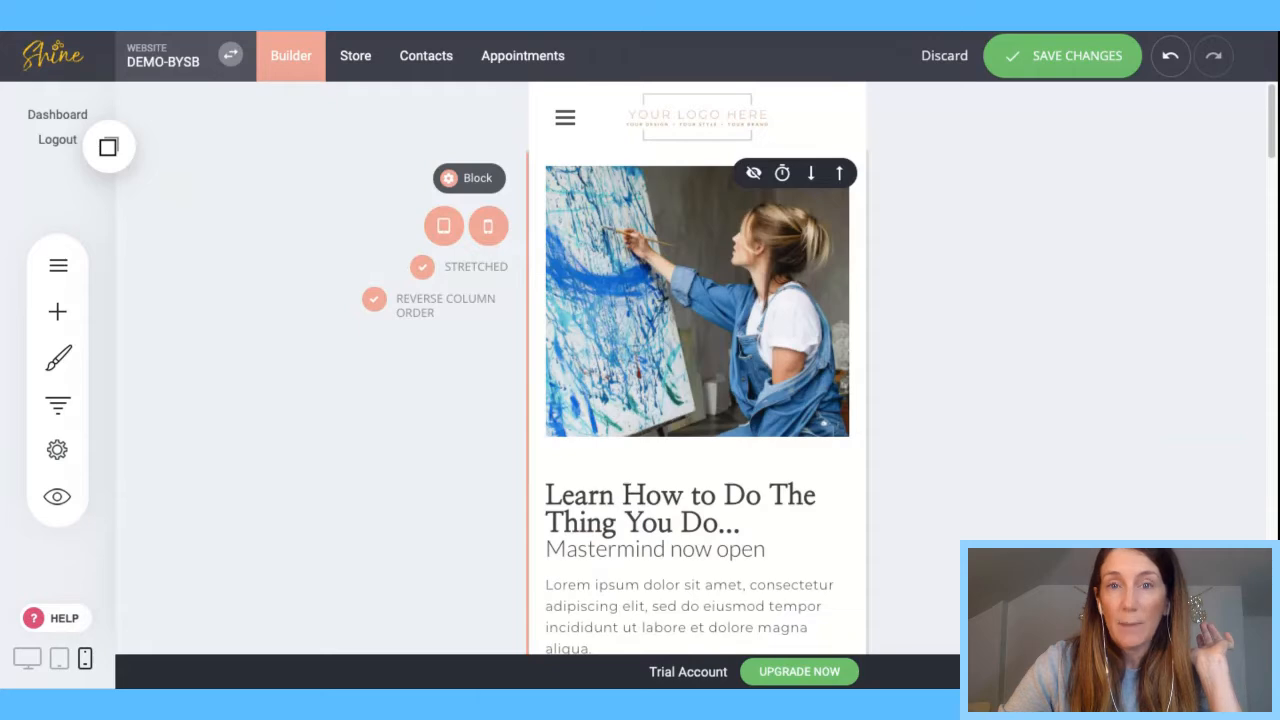
{"action": "left_click", "coordinate": [374, 300]}
{"action": "left_click", "coordinate": [374, 300]}
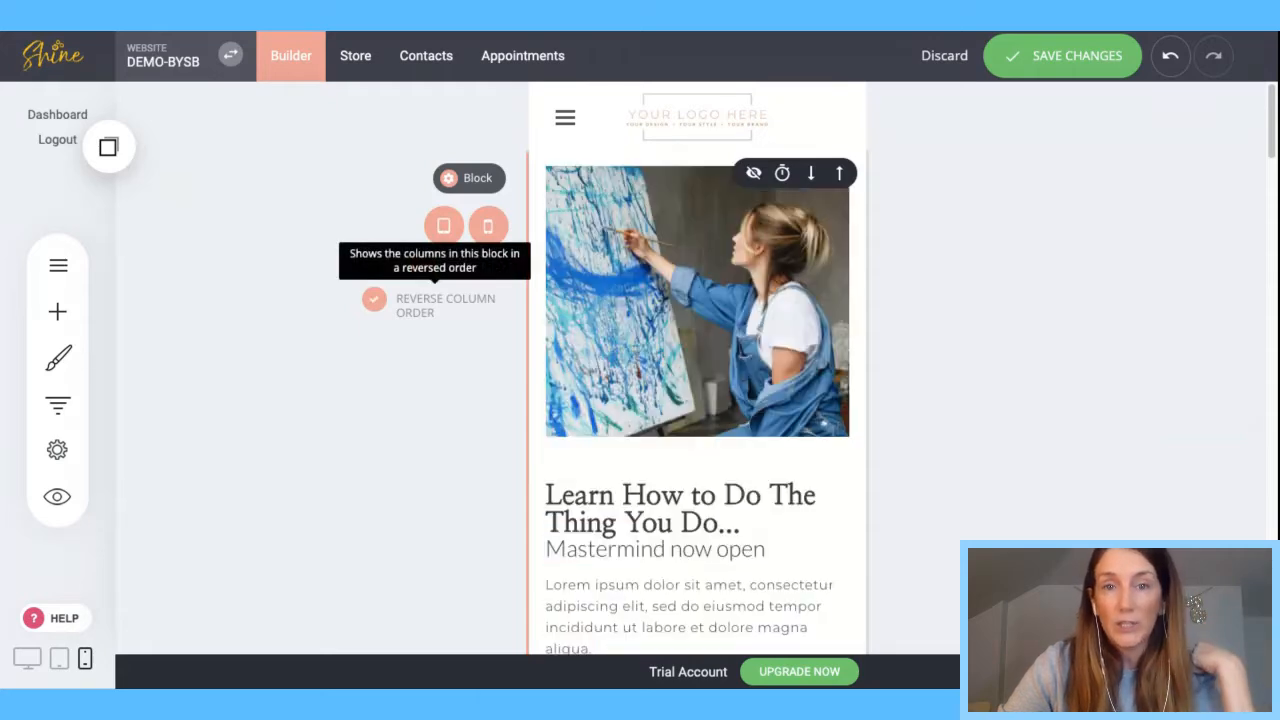
{"action": "left_click", "coordinate": [374, 300]}
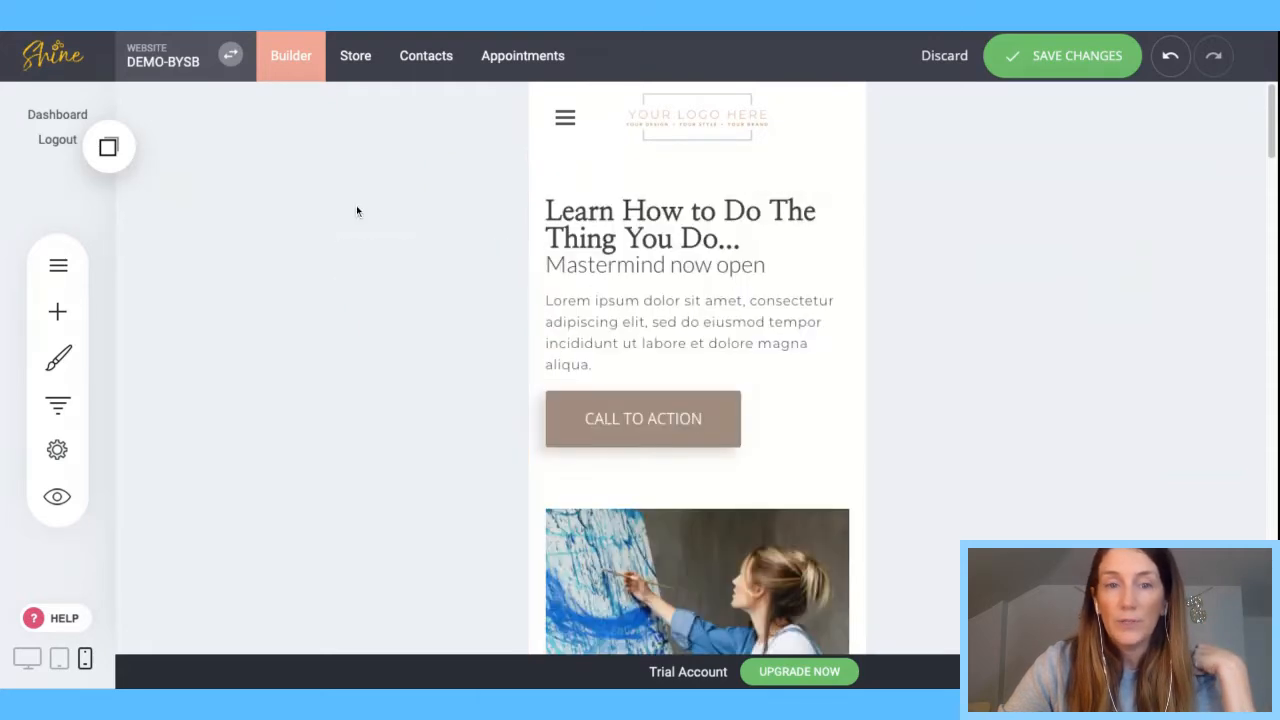
- Toggle the headline block's Stretched option in the mobile view, leaving it enabled
{"action": "left_click", "coordinate": [424, 268]}
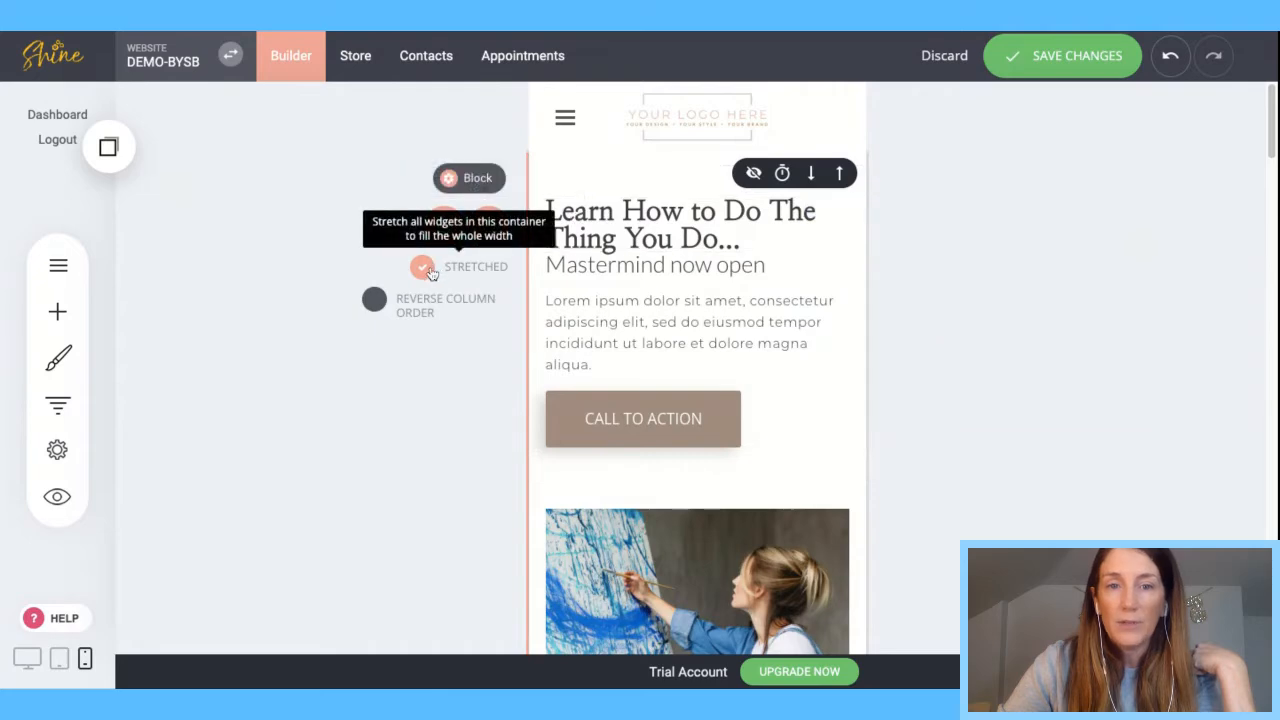
{"action": "left_click", "coordinate": [424, 268]}
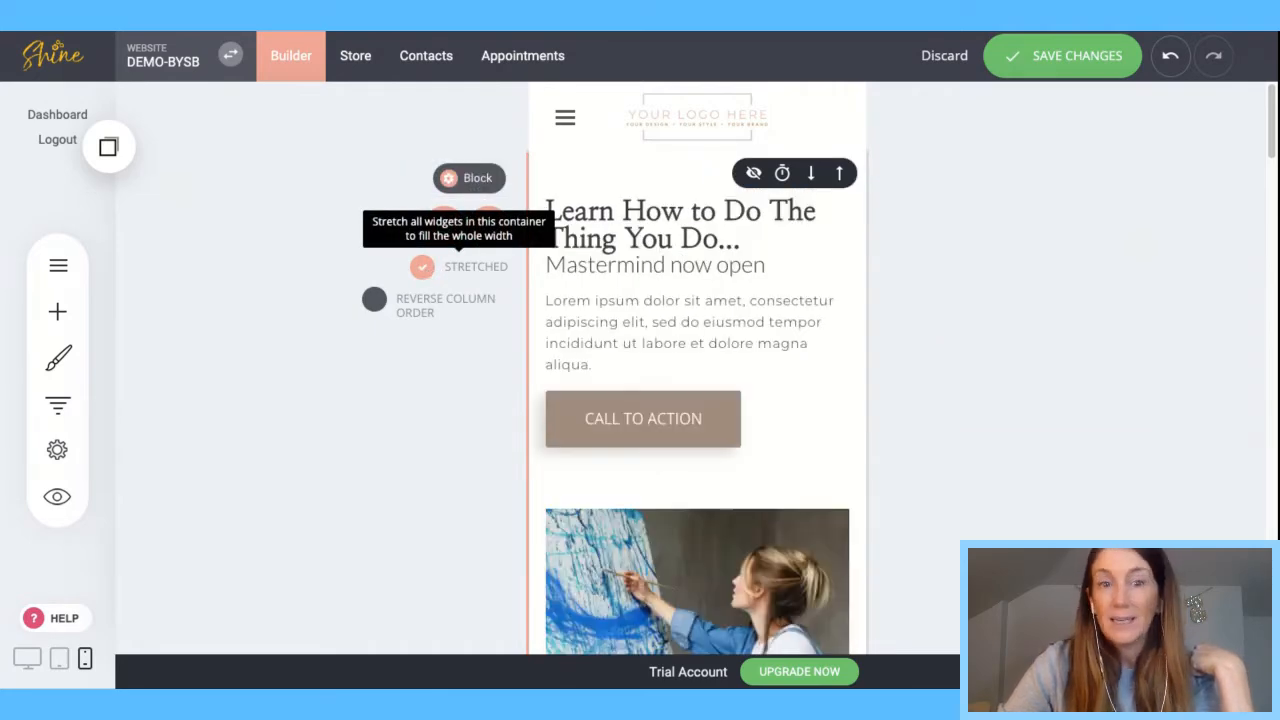
{"action": "left_click", "coordinate": [432, 276]}
{"action": "left_click", "coordinate": [432, 276]}
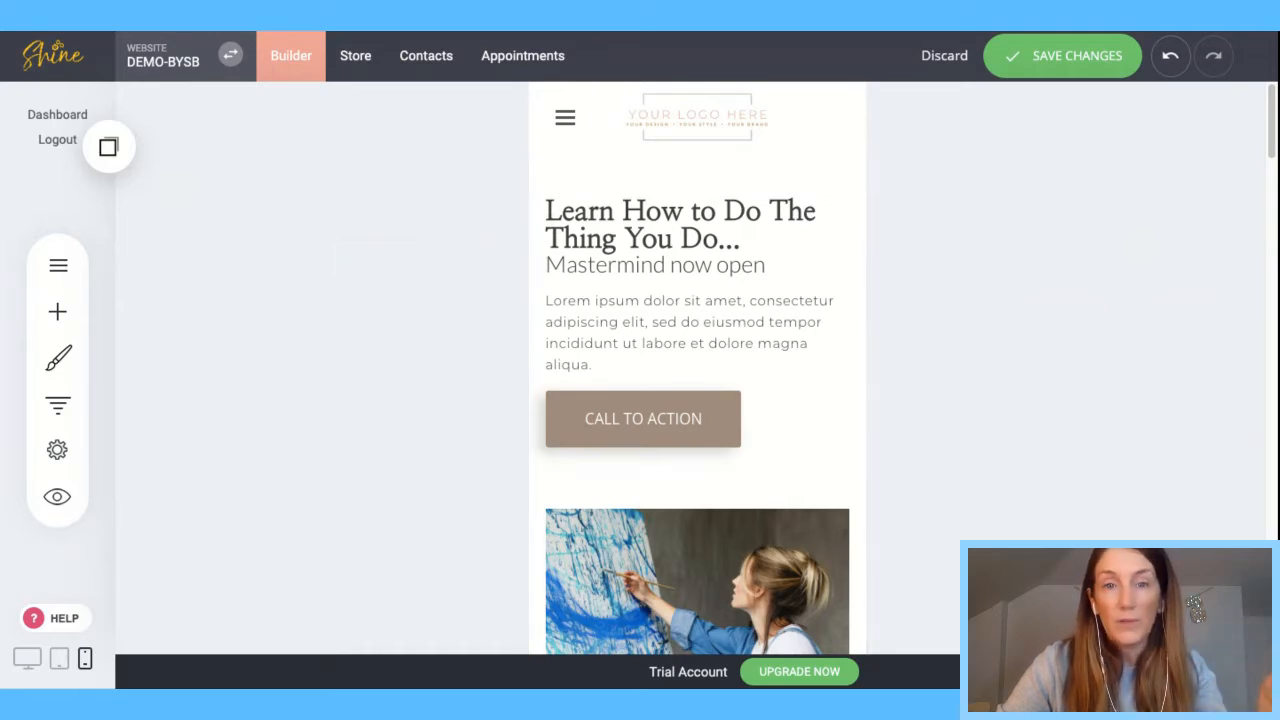
- Copy the whole block containing the "Learn How to Do The Thing You Do..." headline
{"action": "left_click", "coordinate": [668, 244]}
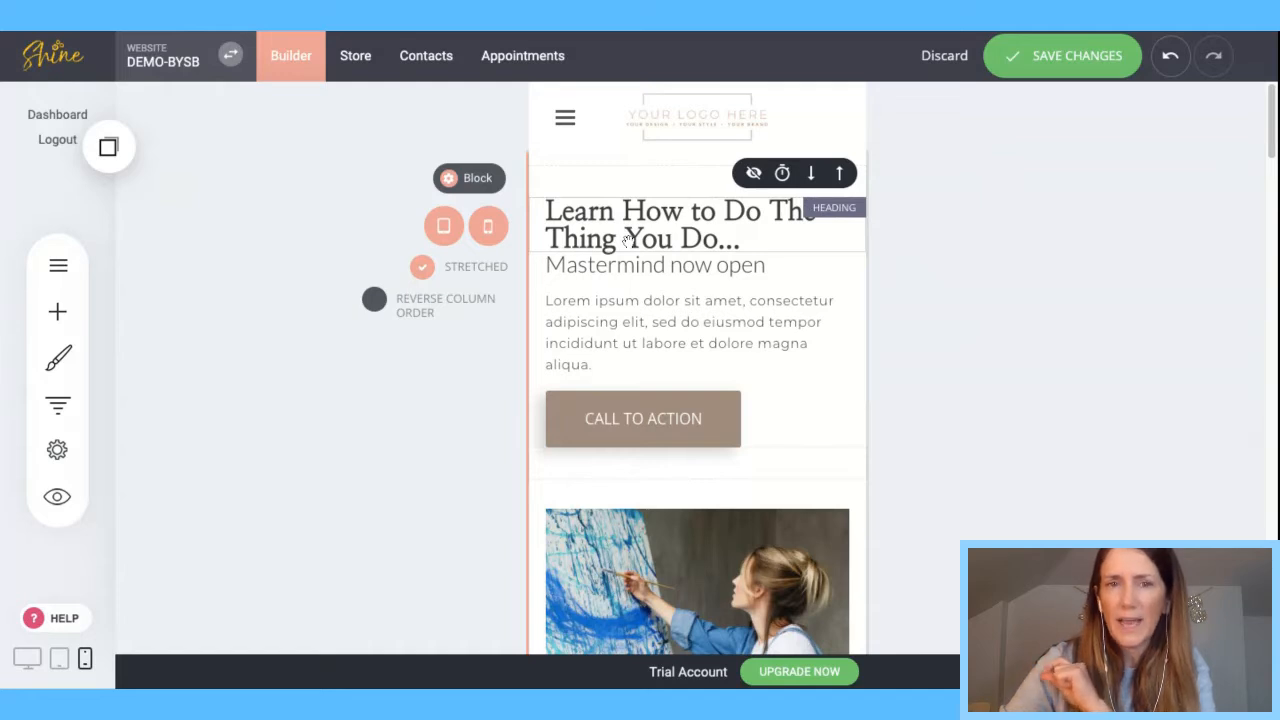
{"action": "mouse_move", "coordinate": [490, 182]}
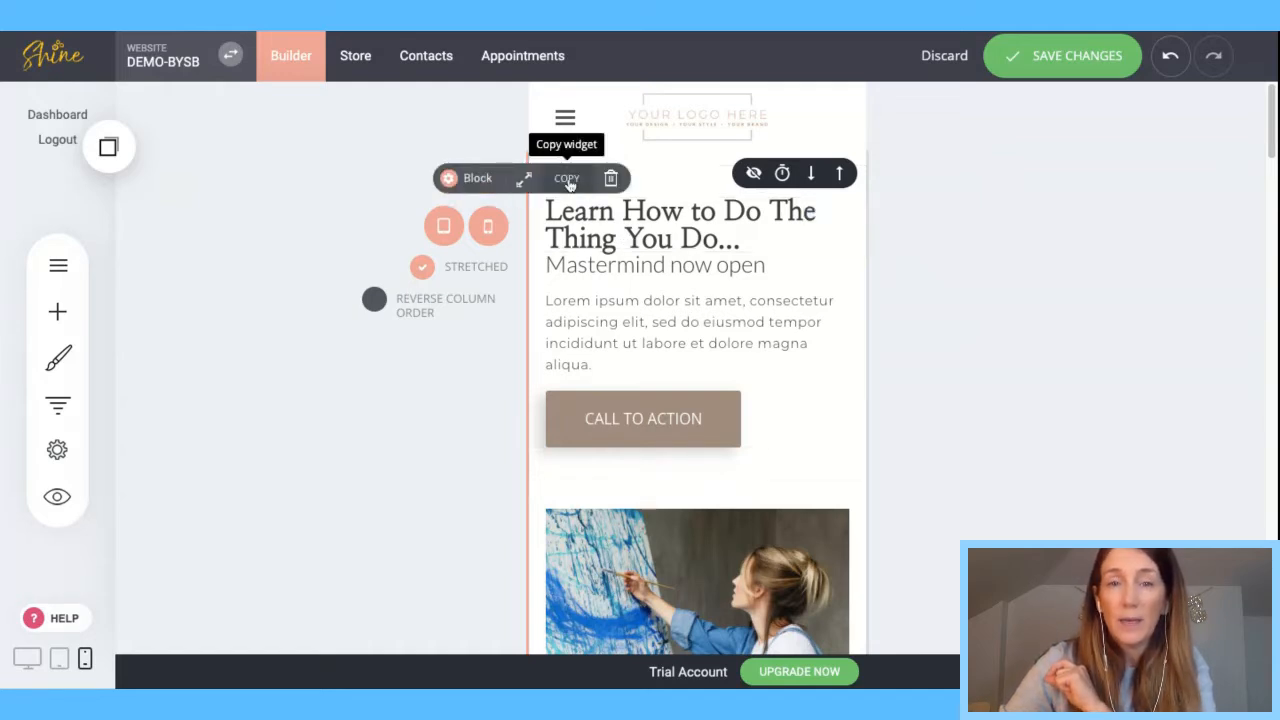
{"action": "left_click", "coordinate": [569, 185]}
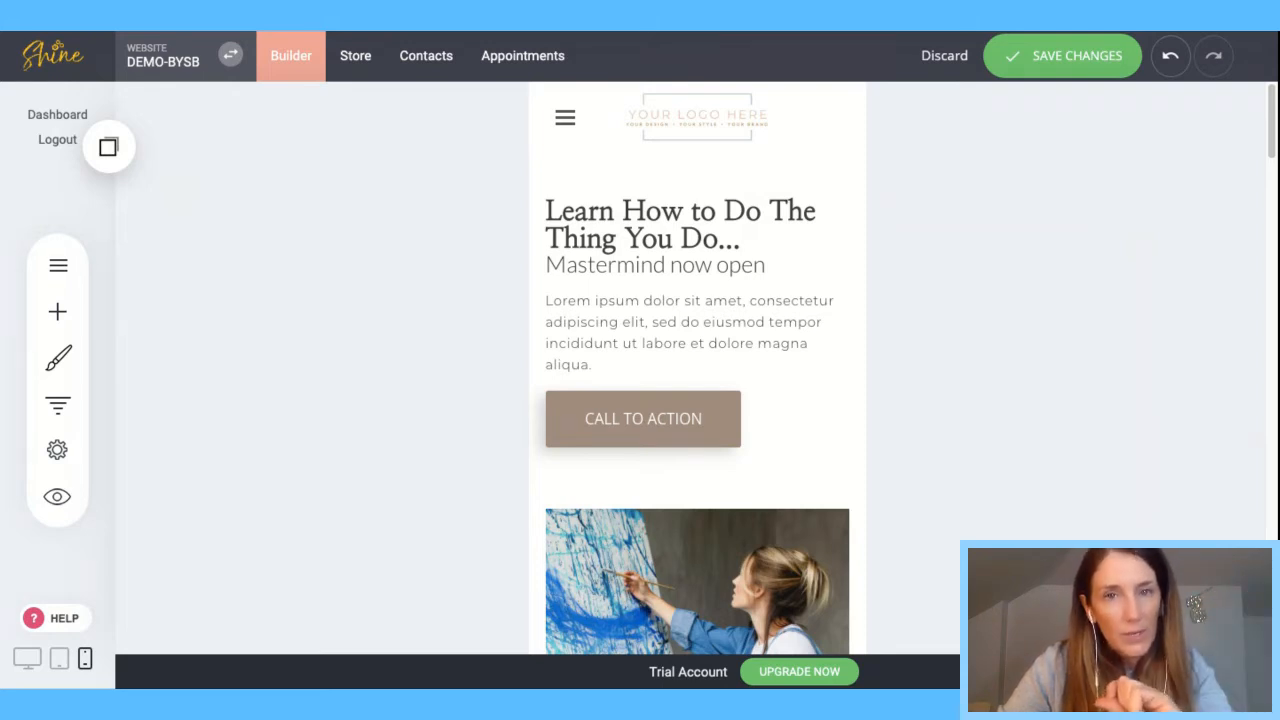
- Check the newly copied container's options and review the blocks and elements saved in the account
{"action": "left_click", "coordinate": [116, 156]}
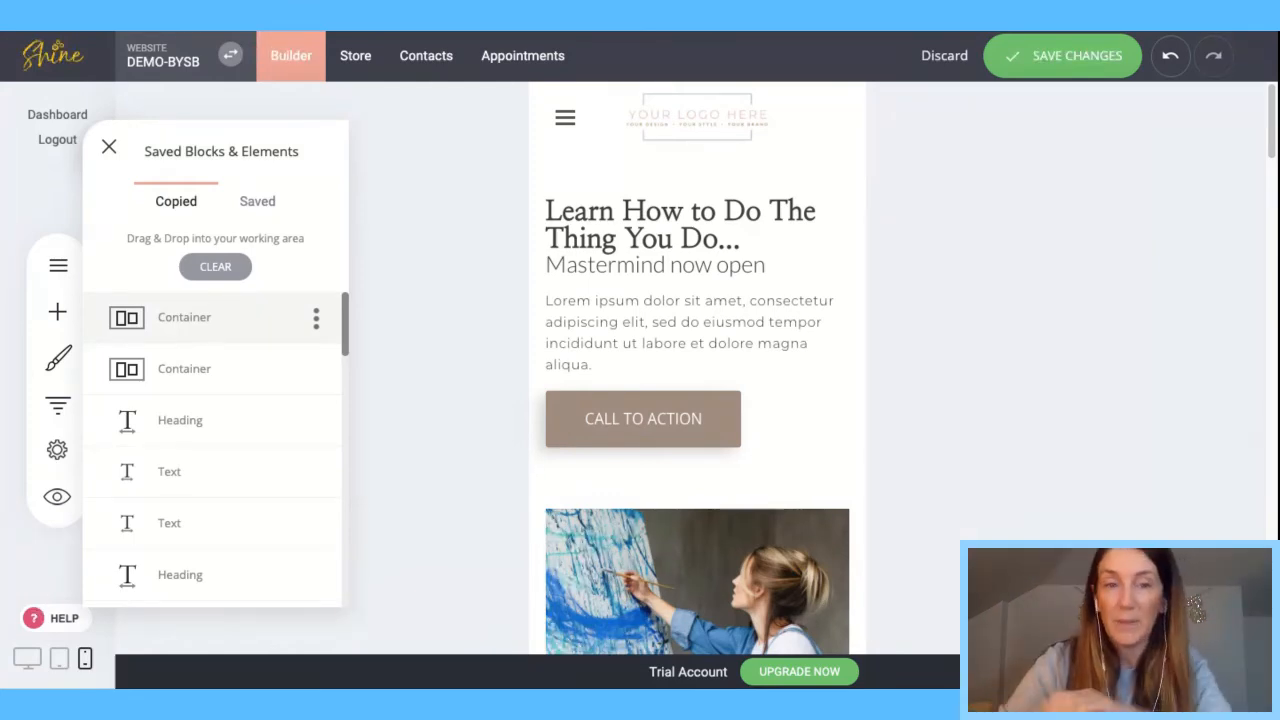
{"action": "left_click", "coordinate": [315, 318]}
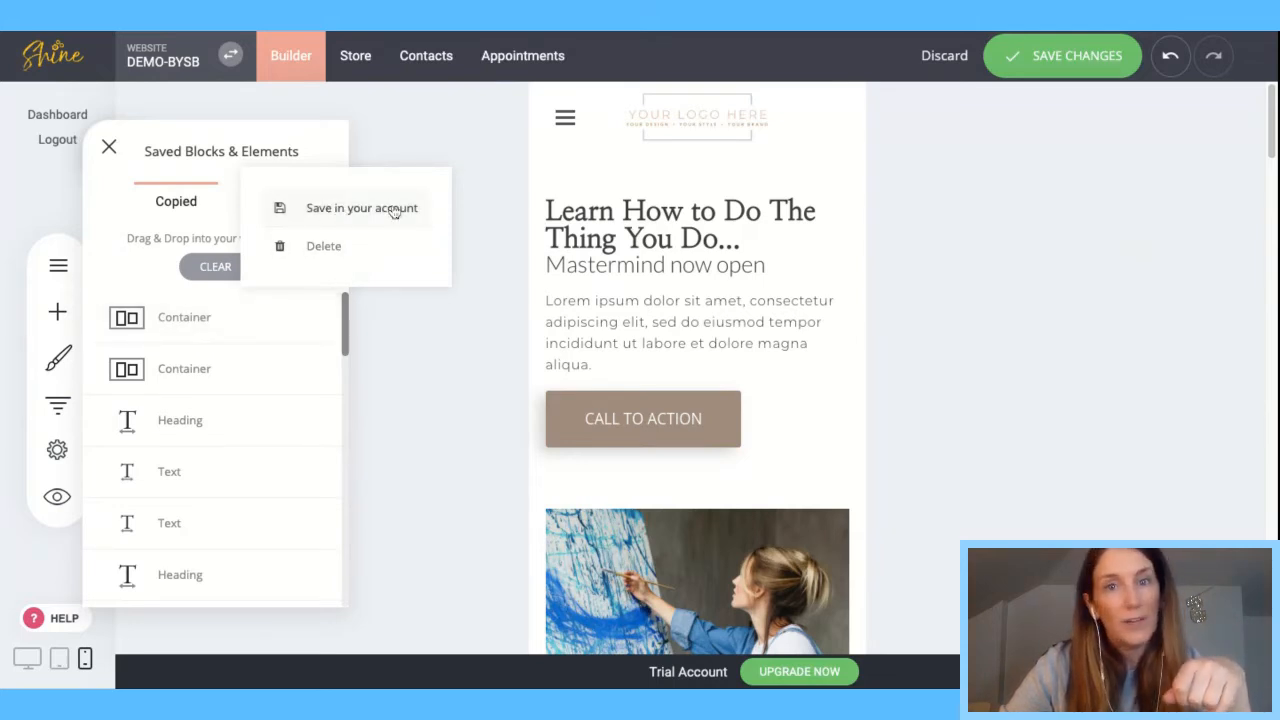
{"action": "left_click", "coordinate": [366, 154]}
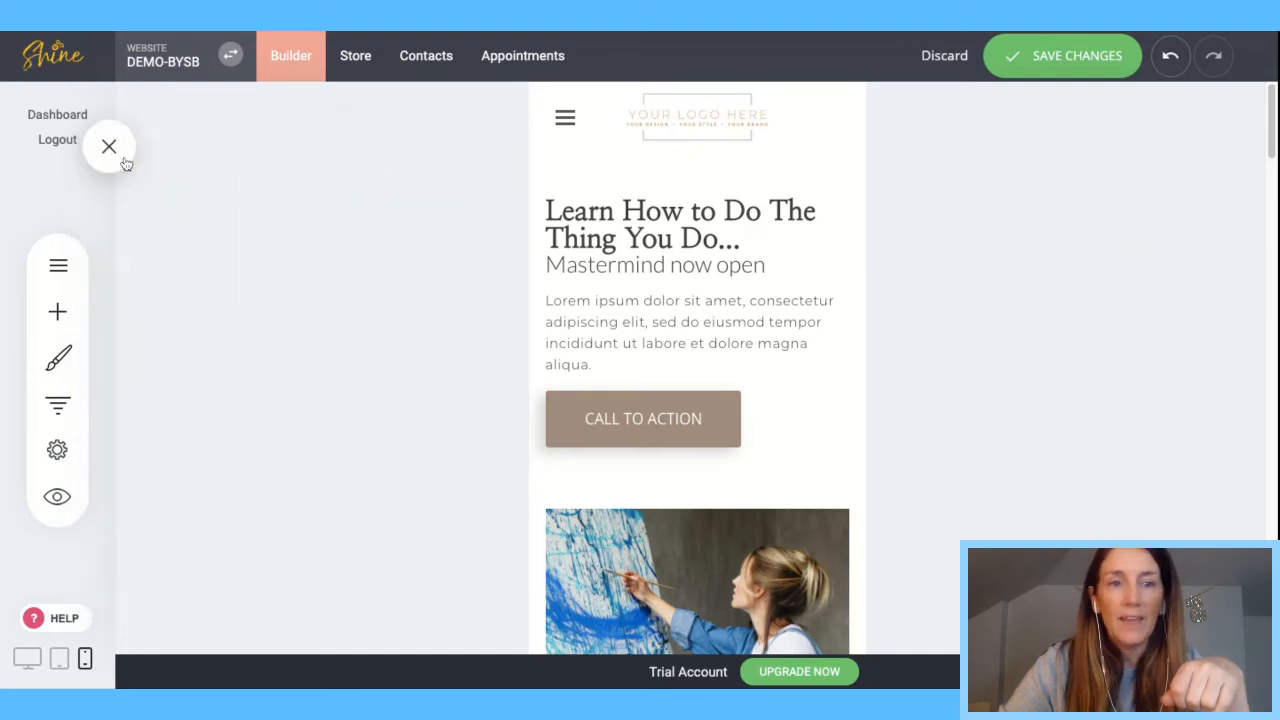
{"action": "left_click", "coordinate": [254, 204]}
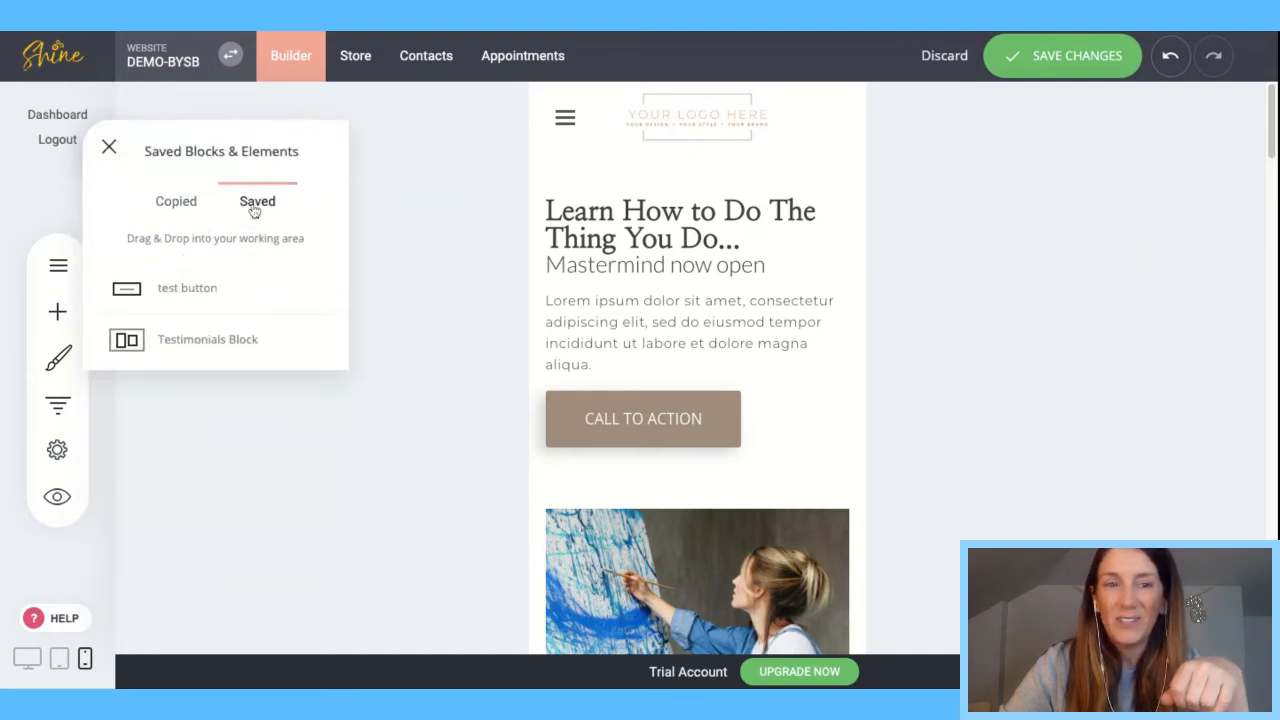
- Insert the copied container directly below the logo header, above the original headline block, and compare the two blocks
{"action": "left_click", "coordinate": [180, 205]}
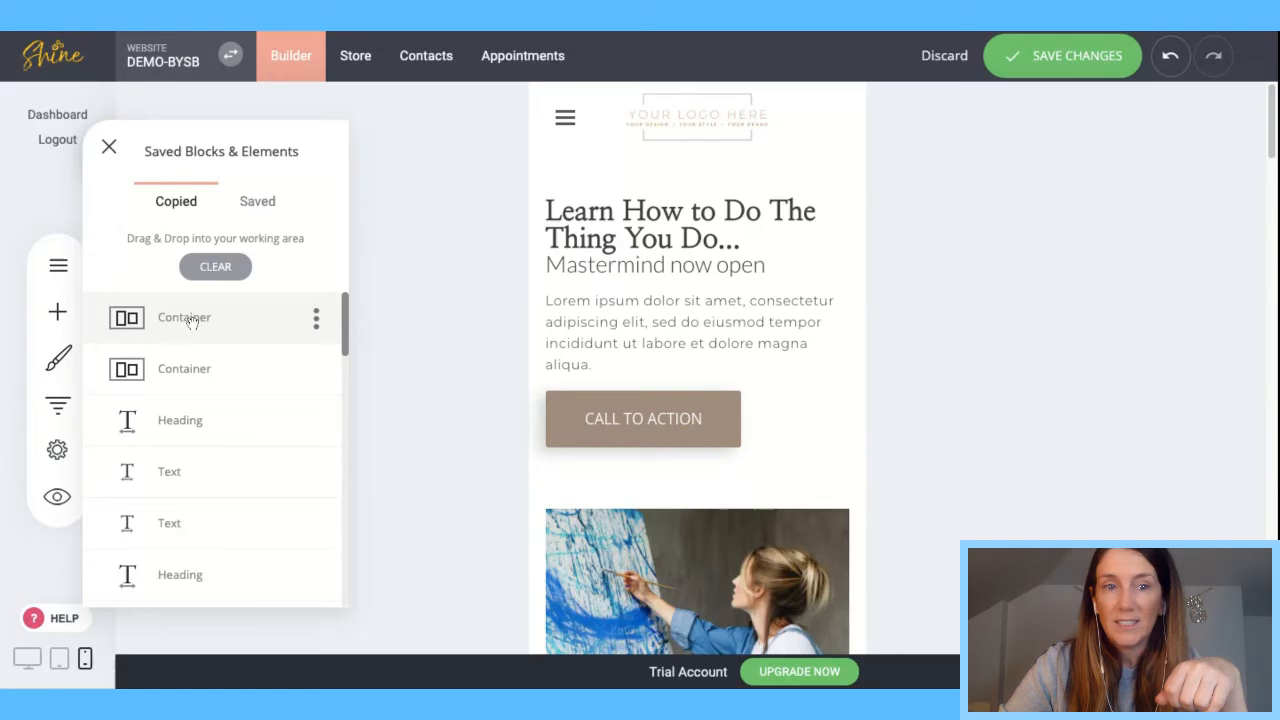
{"action": "mouse_move", "coordinate": [192, 322]}
{"action": "left_mouse_down"}
{"action": "mouse_move", "coordinate": [481, 269]}
{"action": "mouse_move", "coordinate": [661, 175]}
{"action": "left_mouse_up"}
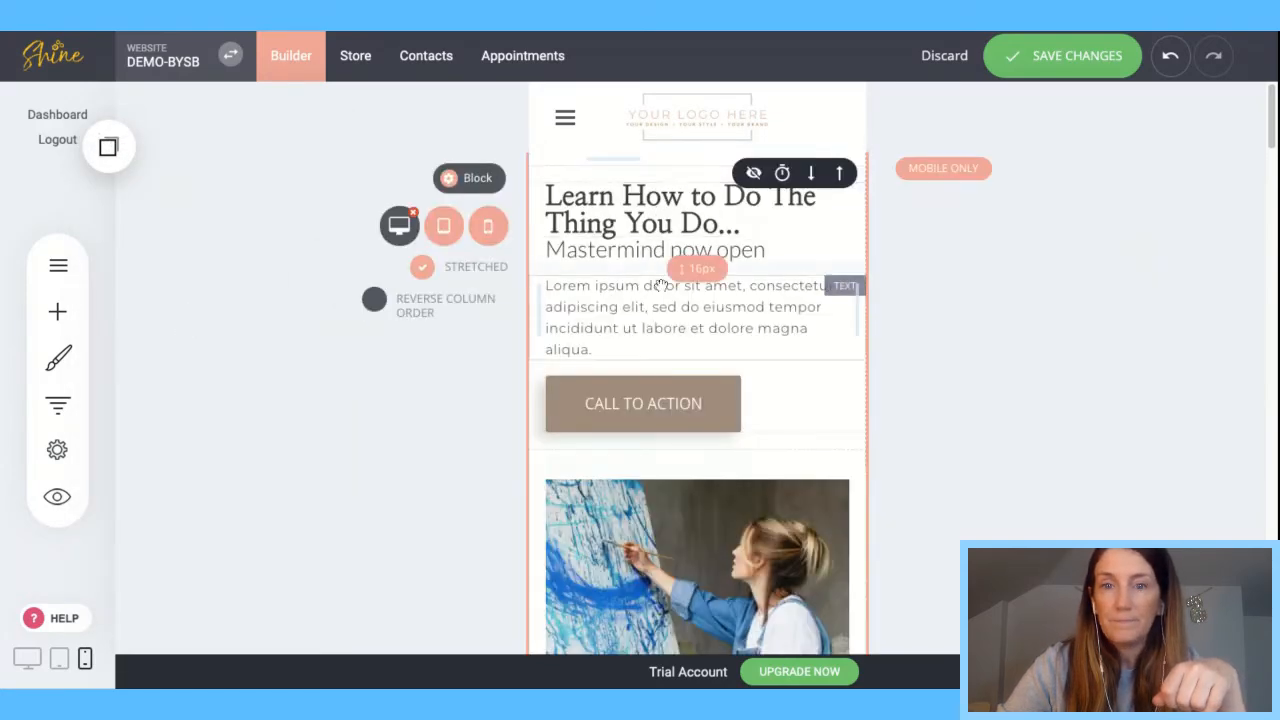
{"action": "mouse_move", "coordinate": [1273, 102]}
{"action": "left_mouse_down"}
{"action": "mouse_move", "coordinate": [1273, 209]}
{"action": "mouse_move", "coordinate": [1273, 102]}
{"action": "left_mouse_up"}
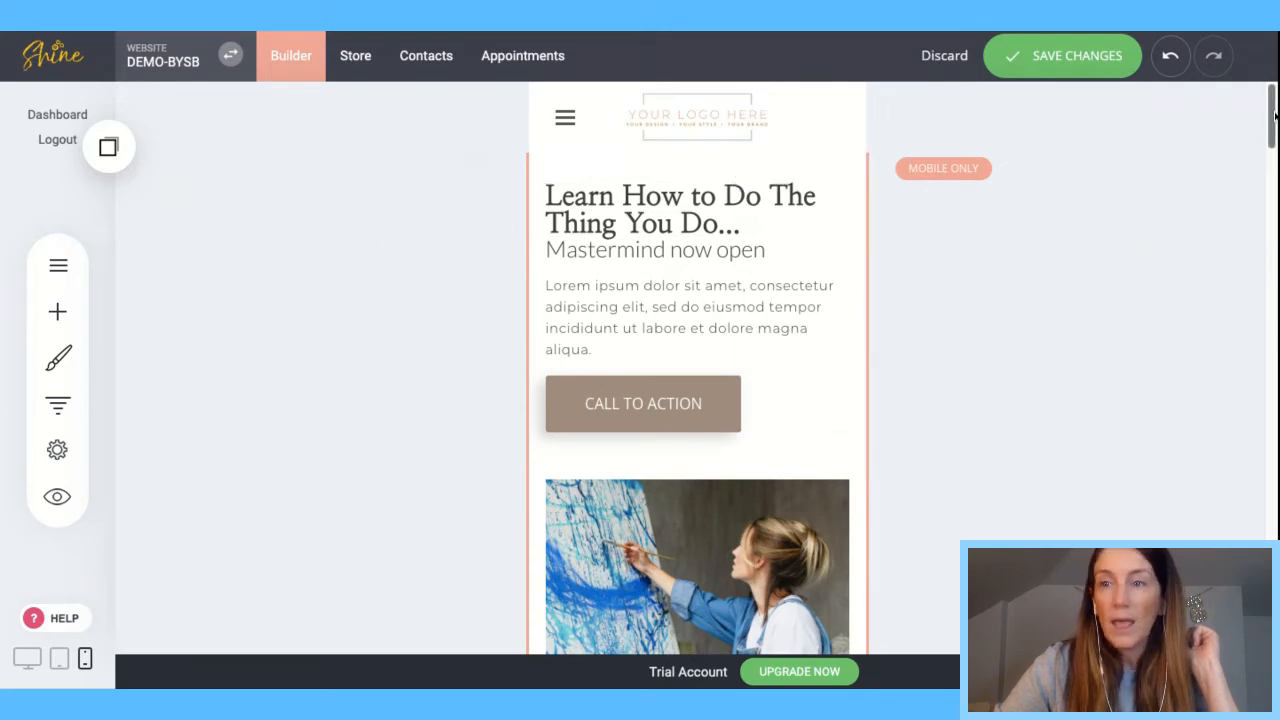
{"action": "scroll", "coordinate": [731, 246], "scroll_direction": "down", "scroll_amount": 6}
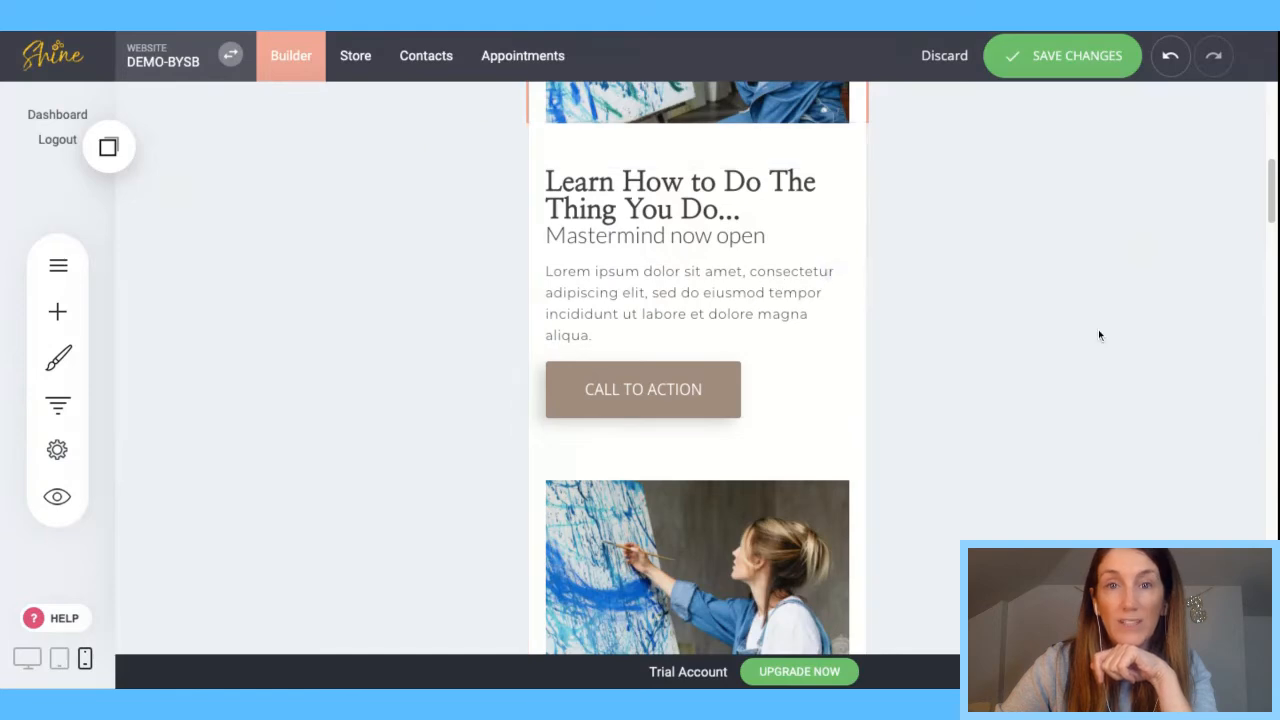
{"action": "mouse_move", "coordinate": [820, 367]}
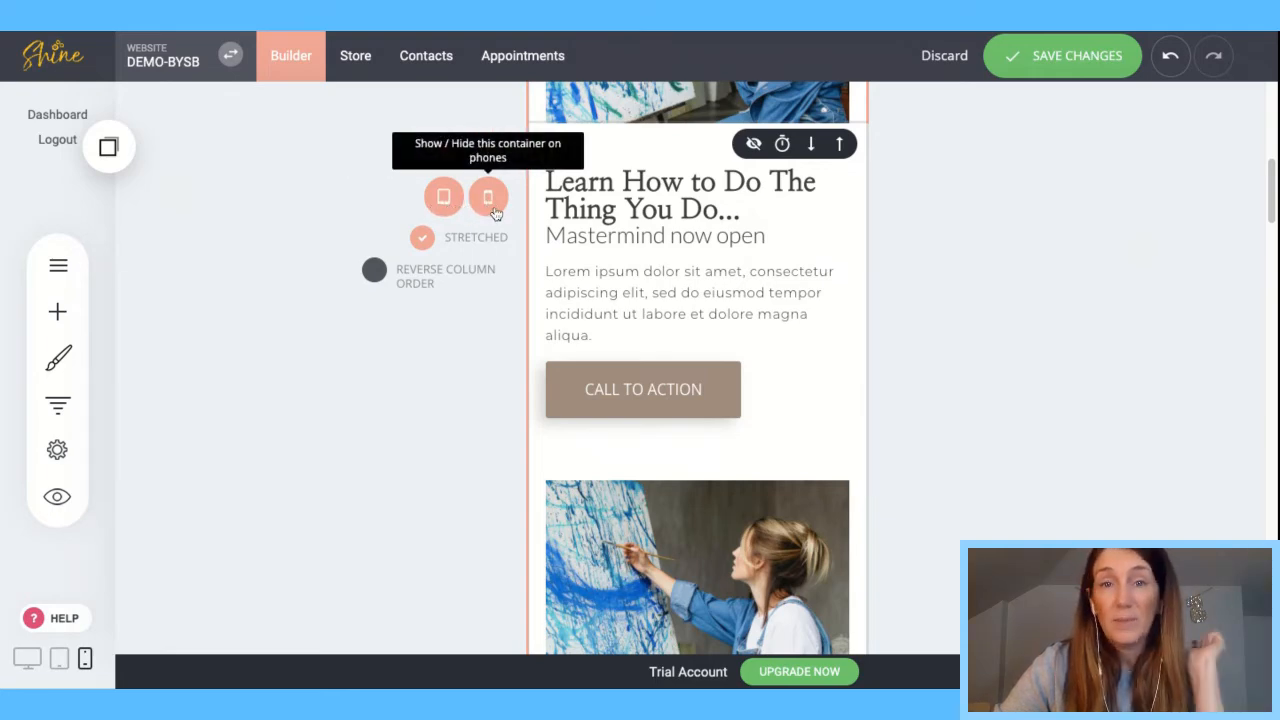
- Try hiding the mobile-only copy of the headline block on tablets and on phones, restoring each visibility setting
{"action": "scroll", "coordinate": [1023, 363], "scroll_direction": "up", "scroll_amount": 6}
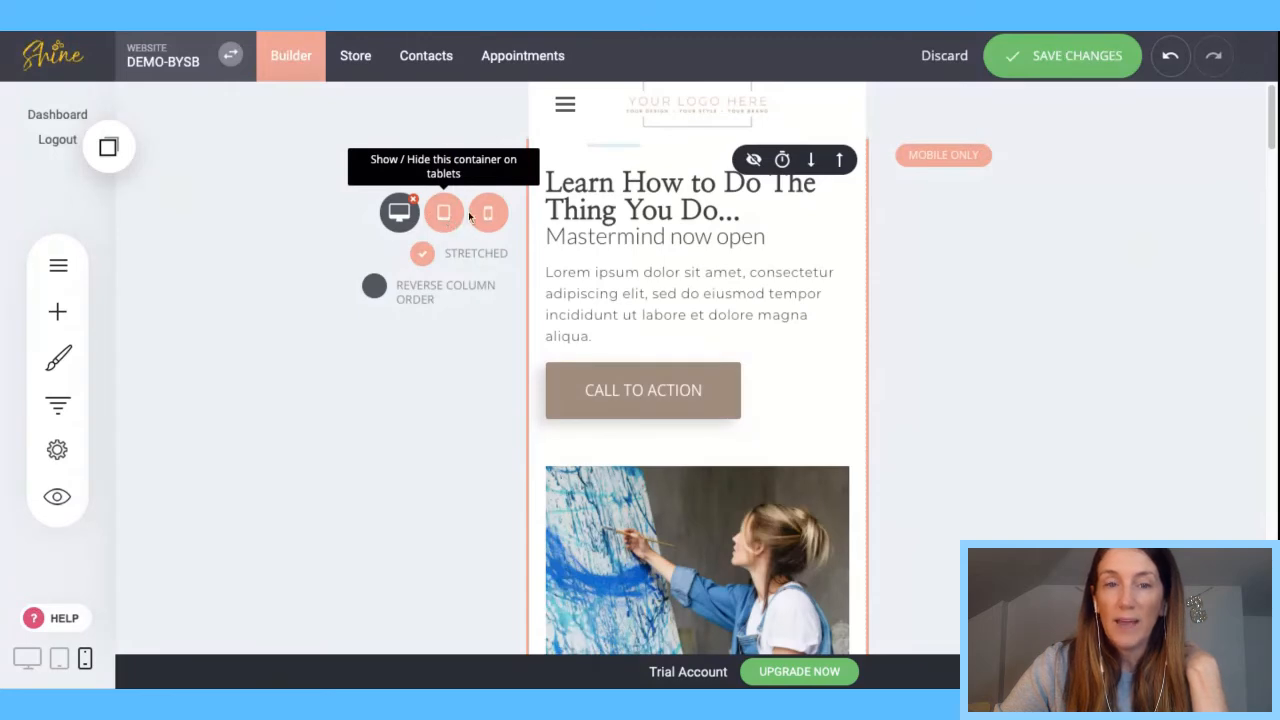
{"action": "left_click", "coordinate": [445, 215]}
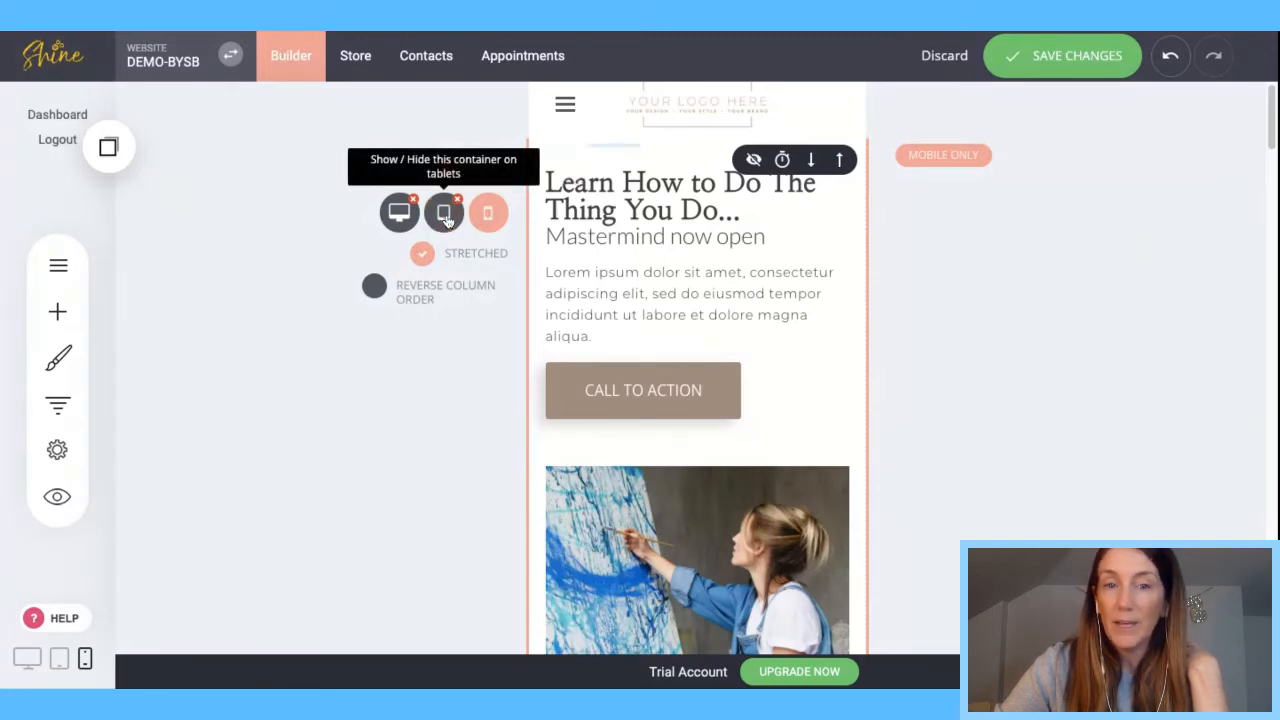
{"action": "left_click", "coordinate": [446, 216]}
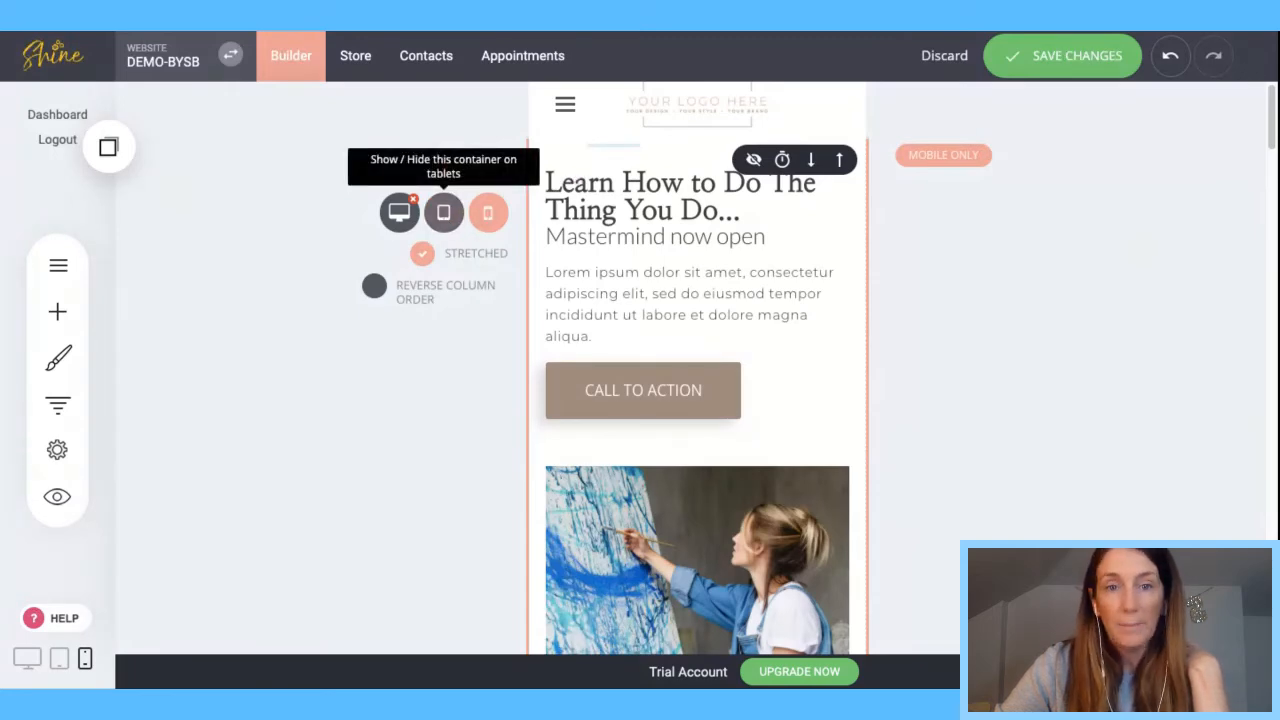
{"action": "left_click", "coordinate": [490, 222]}
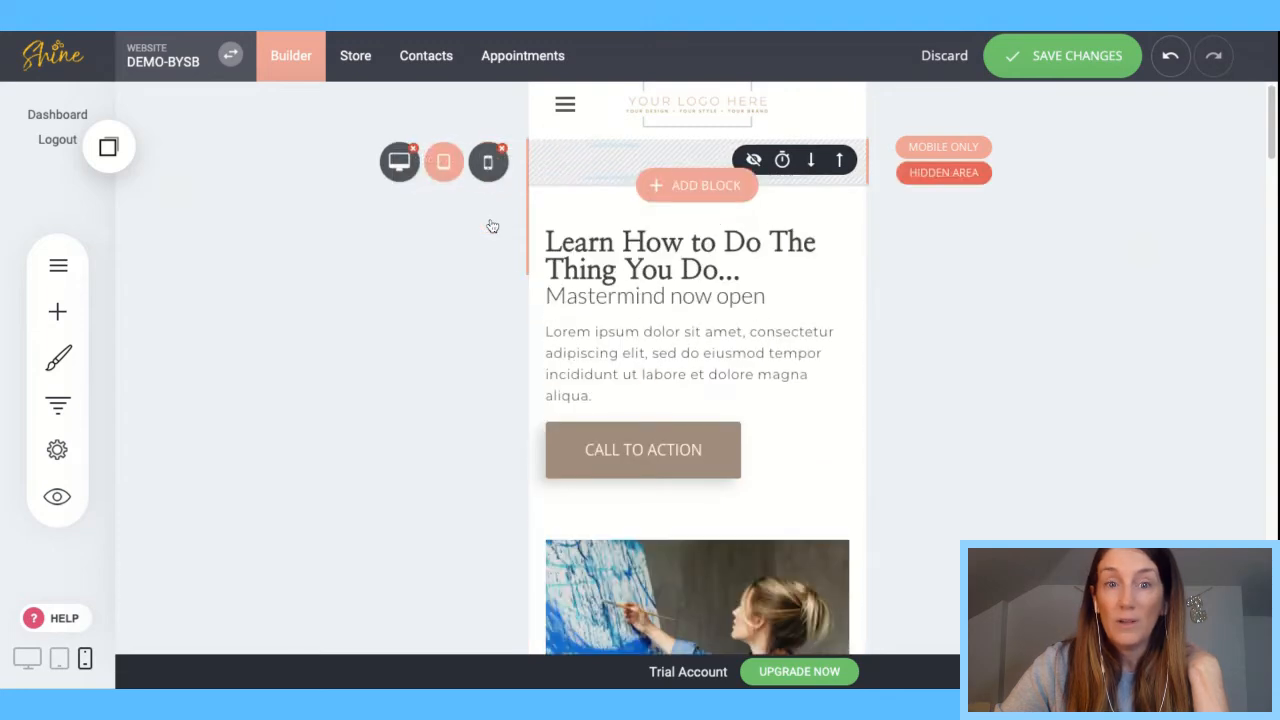
{"action": "left_click", "coordinate": [489, 163]}
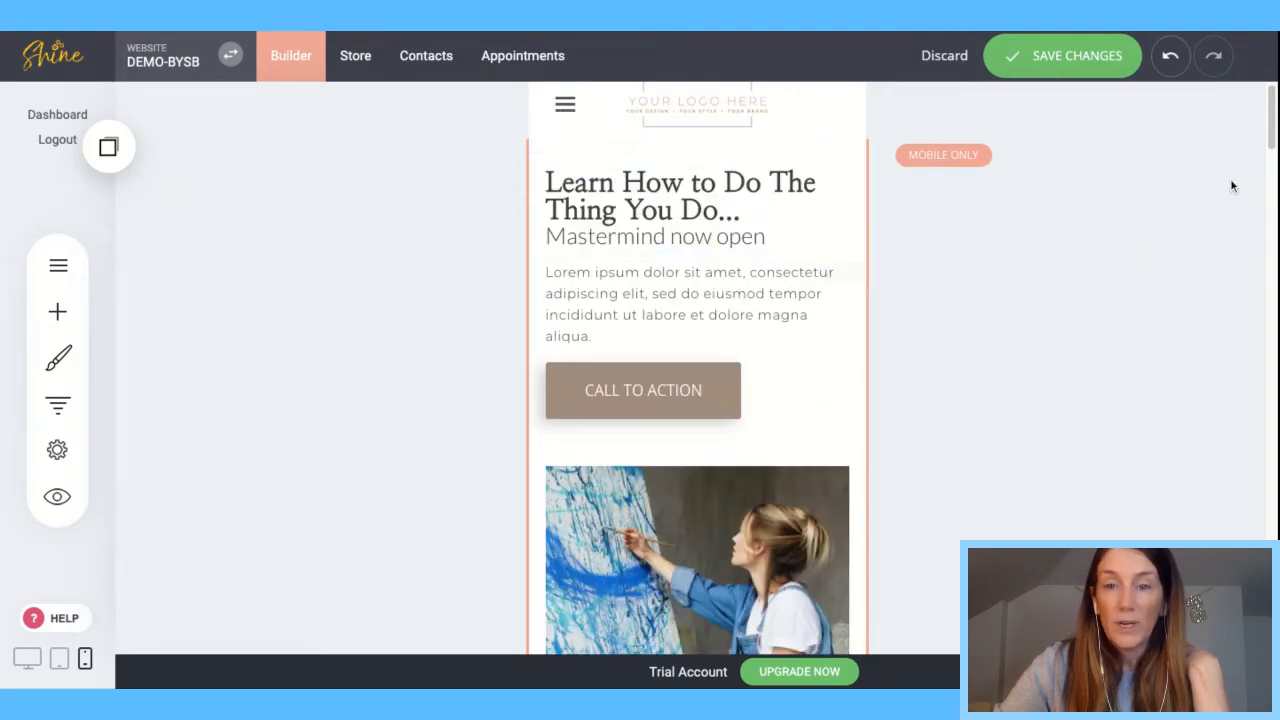
- Hide the original headline block, below the mobile-only copy, on phones and tablets
{"action": "left_click_drag", "start_coordinate": [1273, 135], "coordinate": [1273, 200]}
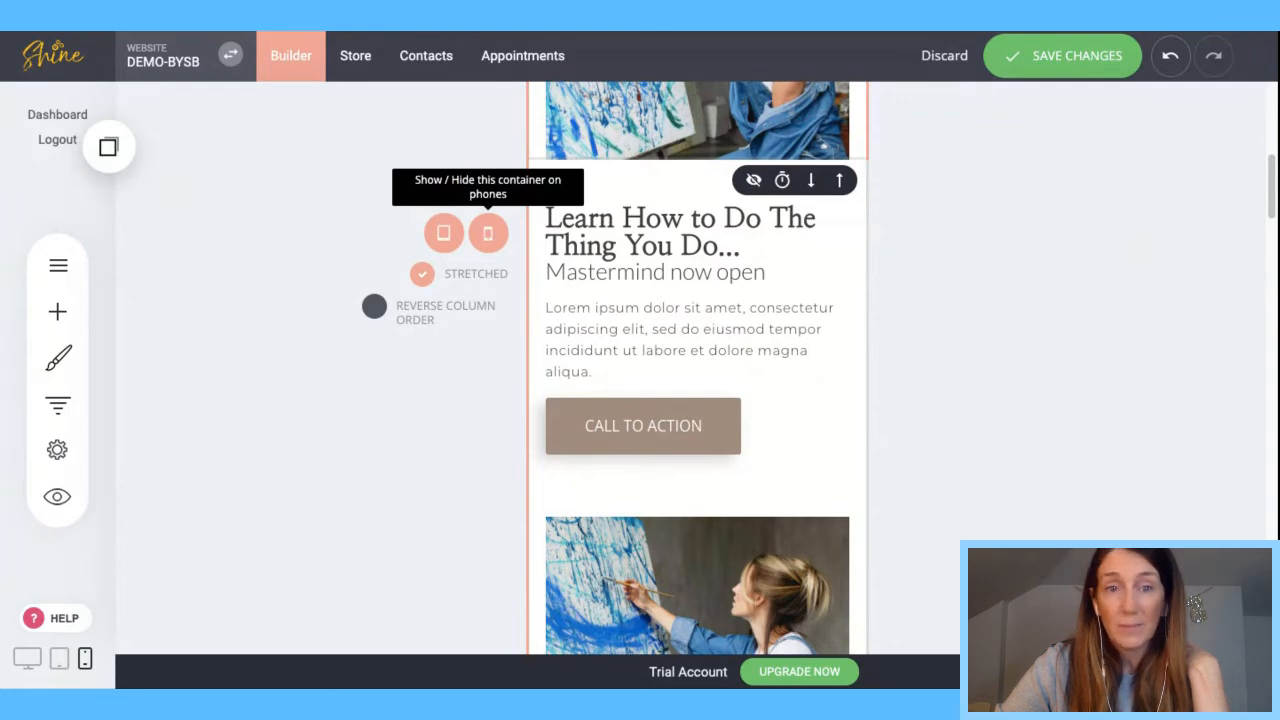
{"action": "left_click", "coordinate": [488, 232]}
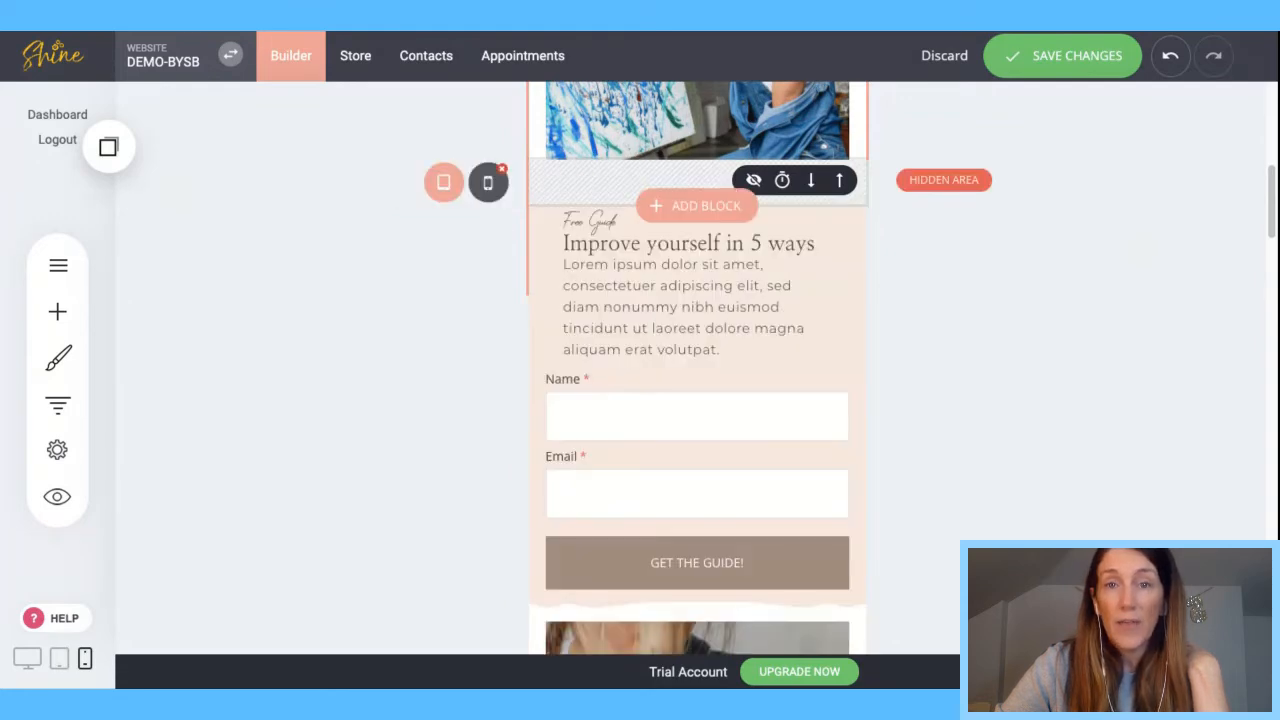
{"action": "left_click", "coordinate": [445, 186]}
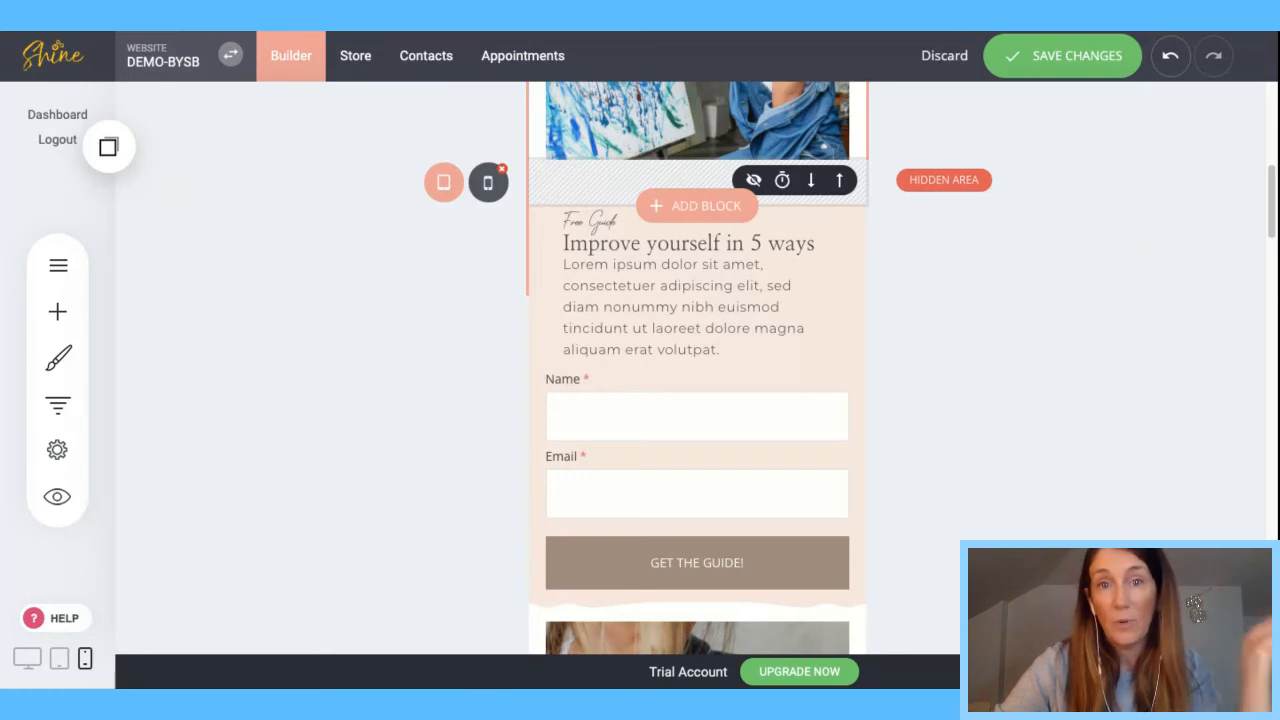
{"action": "left_click", "coordinate": [460, 186]}
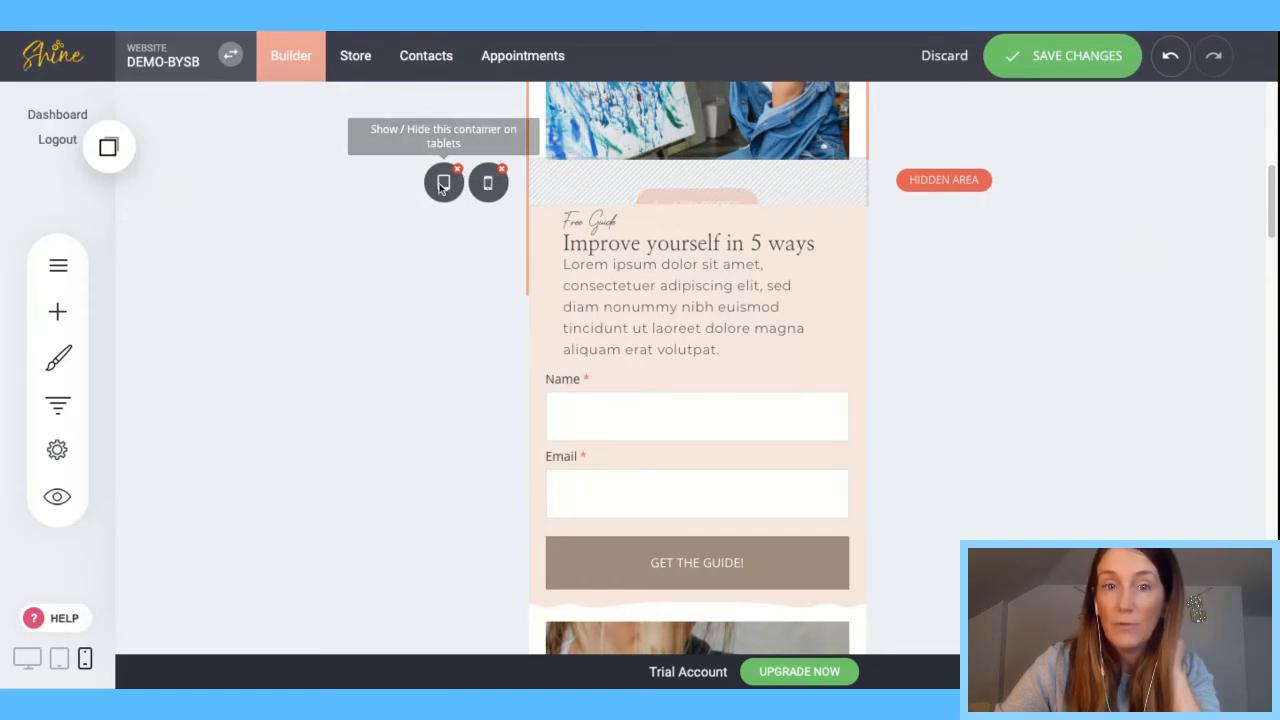
- Center the CALL TO ACTION button in the mobile-only headline block
{"action": "scroll", "coordinate": [1268, 231], "scroll_direction": "up", "scroll_amount": 5}
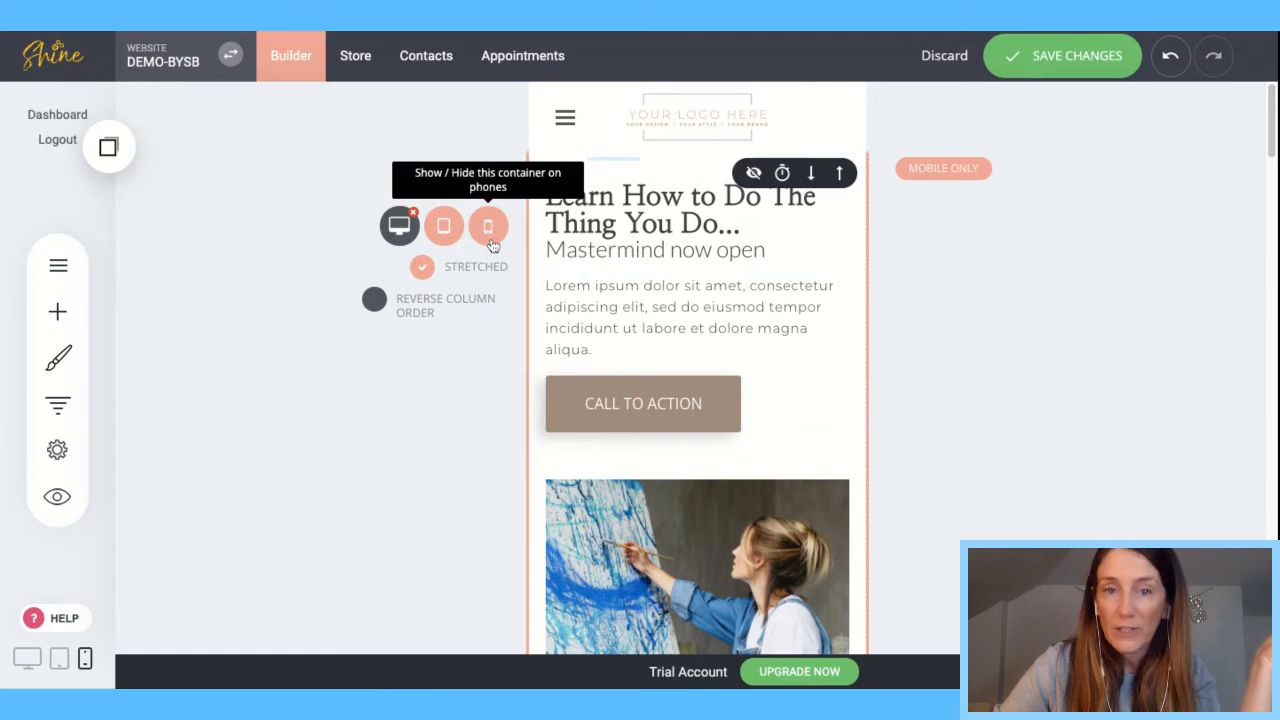
{"action": "left_click", "coordinate": [652, 410]}
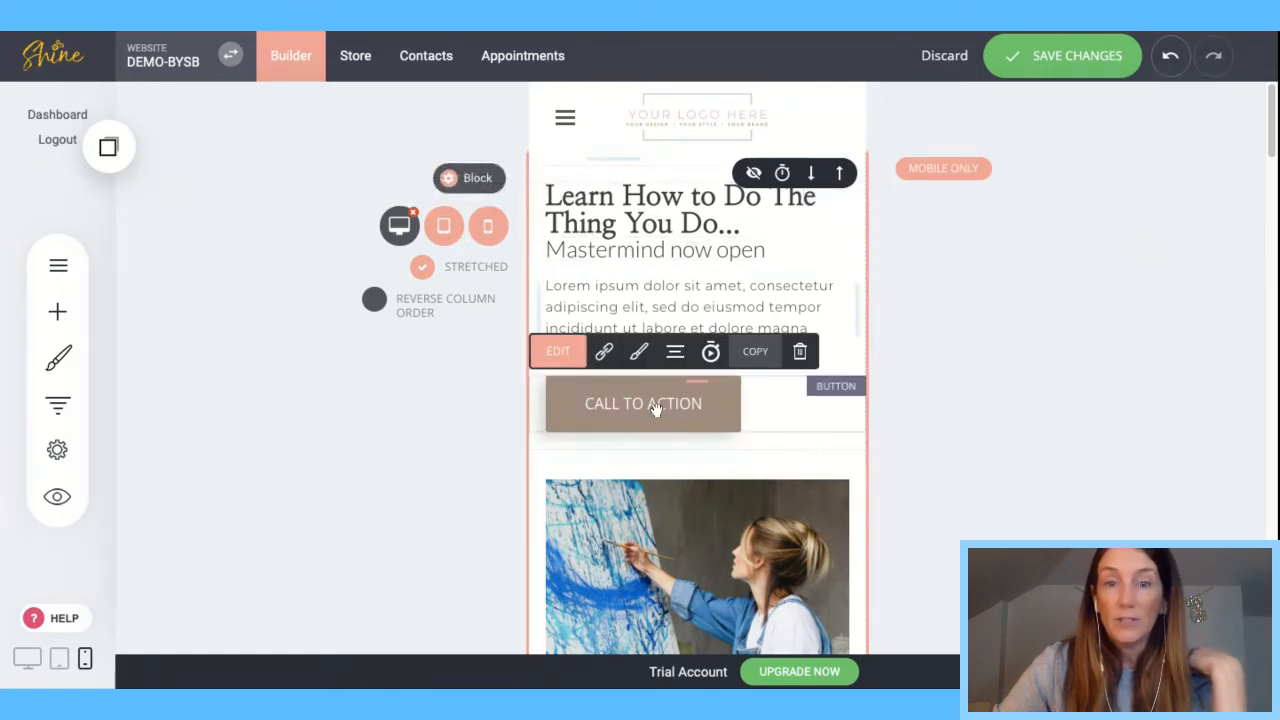
{"action": "left_click", "coordinate": [675, 351]}
{"action": "left_click", "coordinate": [700, 250]}
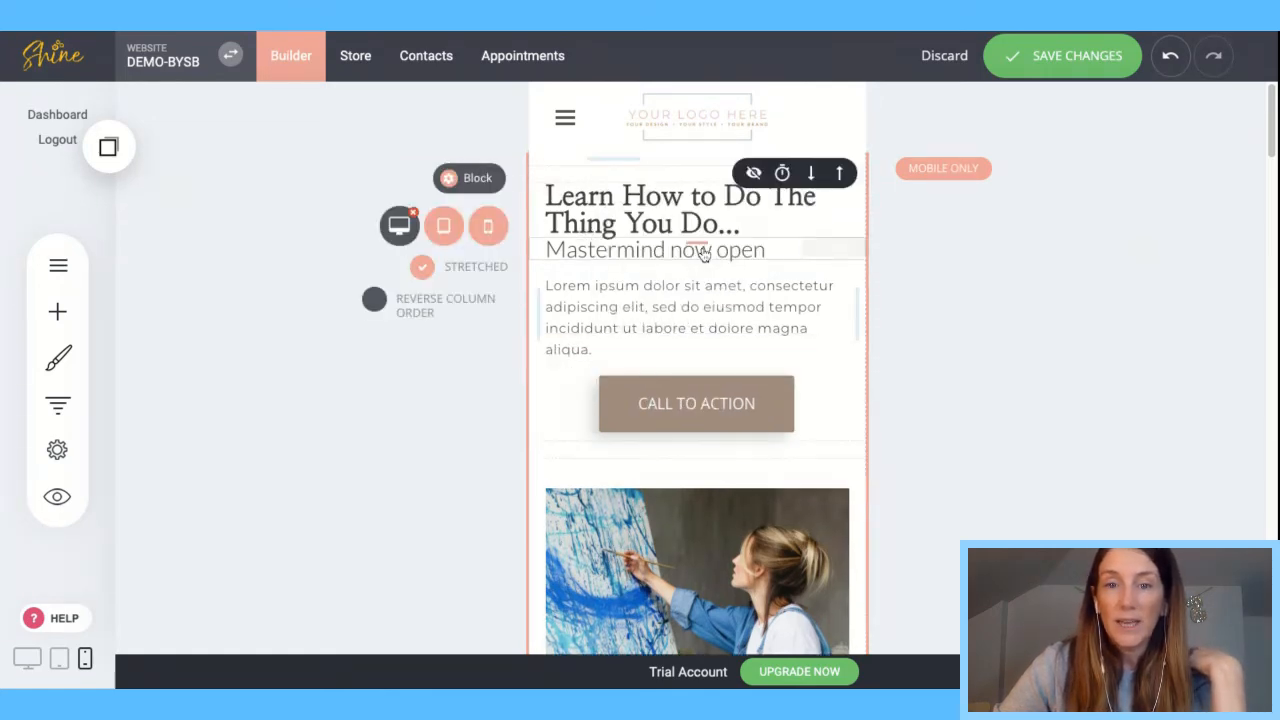
- Replace the headline text in the mobile-only block with "CALL NOW"
{"action": "left_click", "coordinate": [662, 218]}
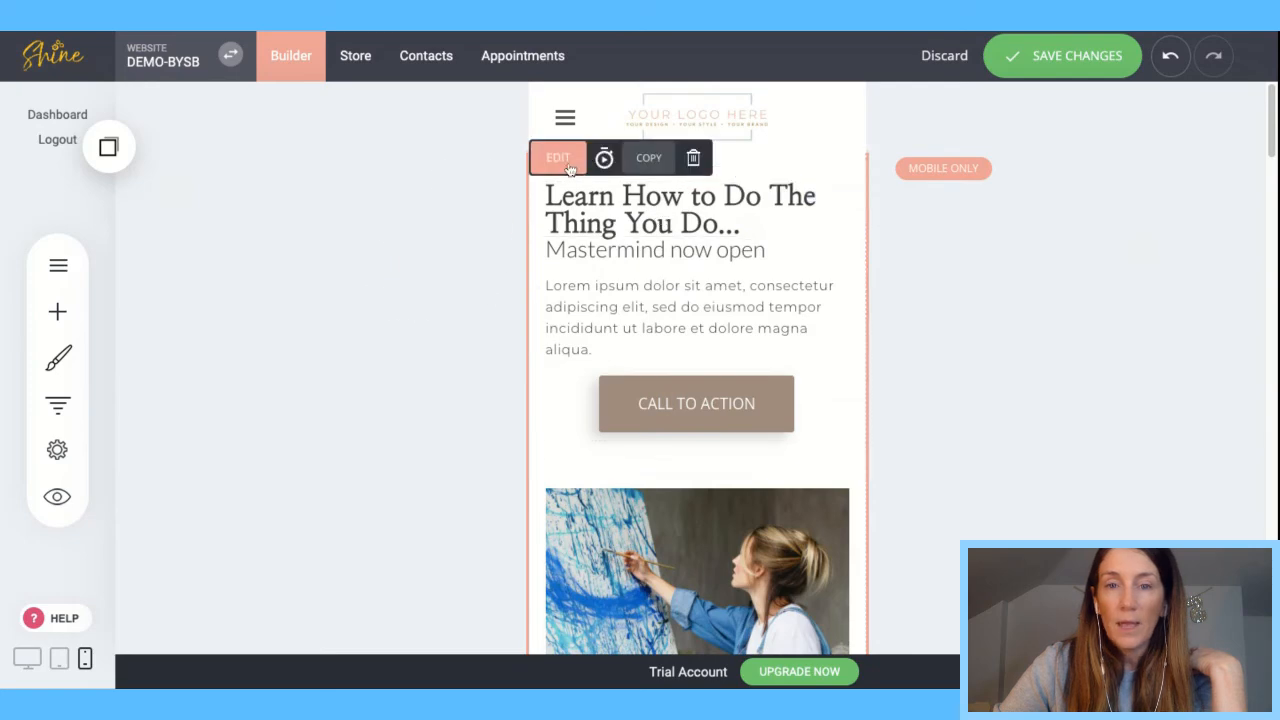
{"action": "double_click", "coordinate": [660, 220]}
{"action": "double_click", "coordinate": [736, 225]}
{"action": "triple_click", "coordinate": [738, 225]}
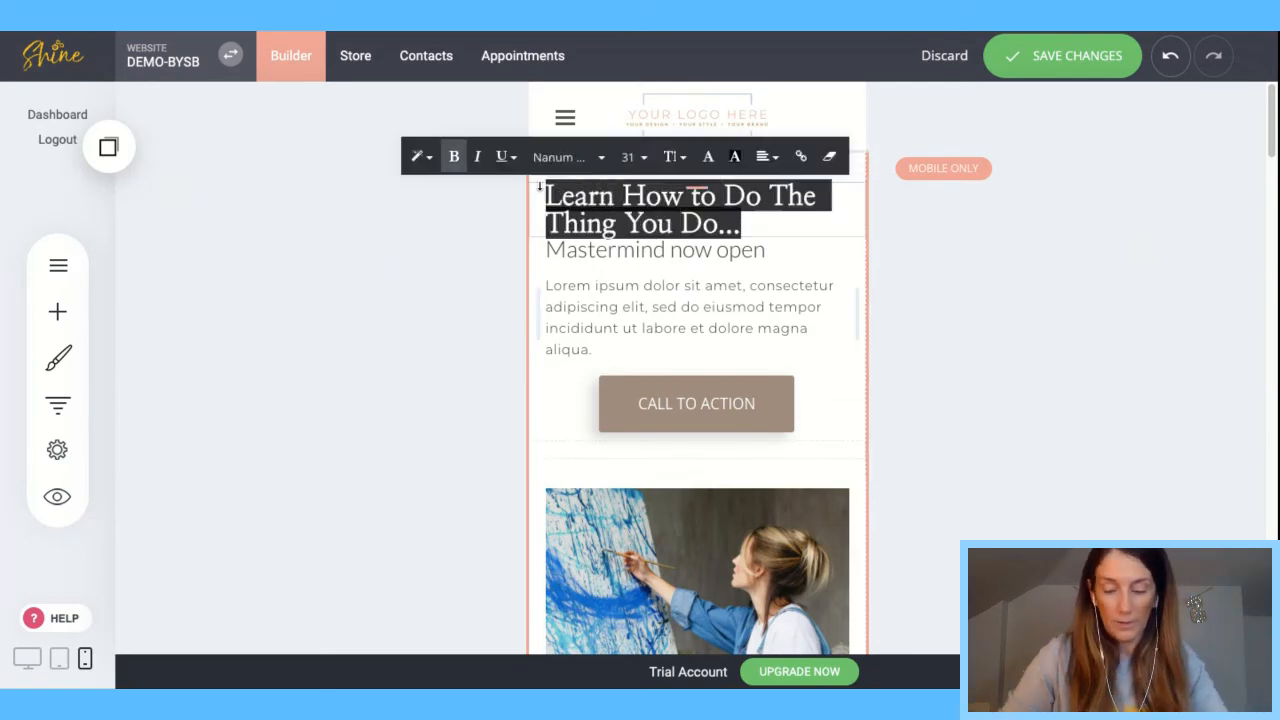
{"action": "type", "text": "CALL NOW"}
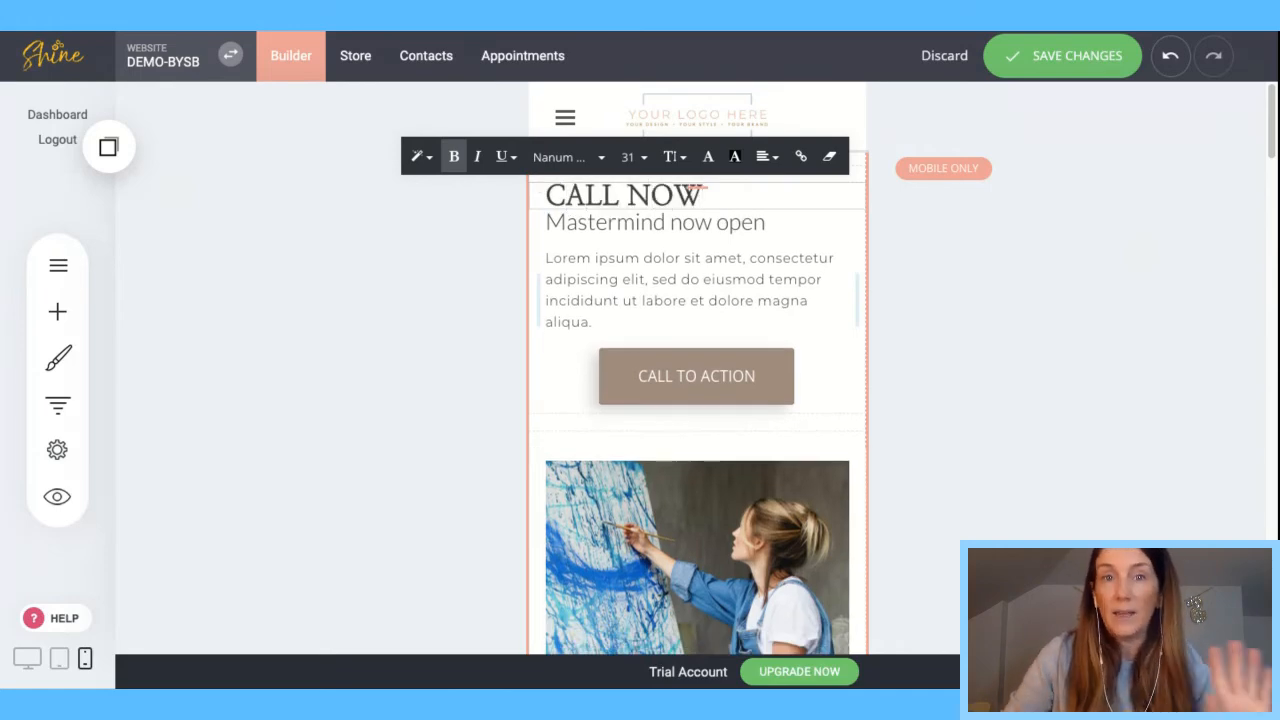
{"action": "left_click", "coordinate": [660, 279]}
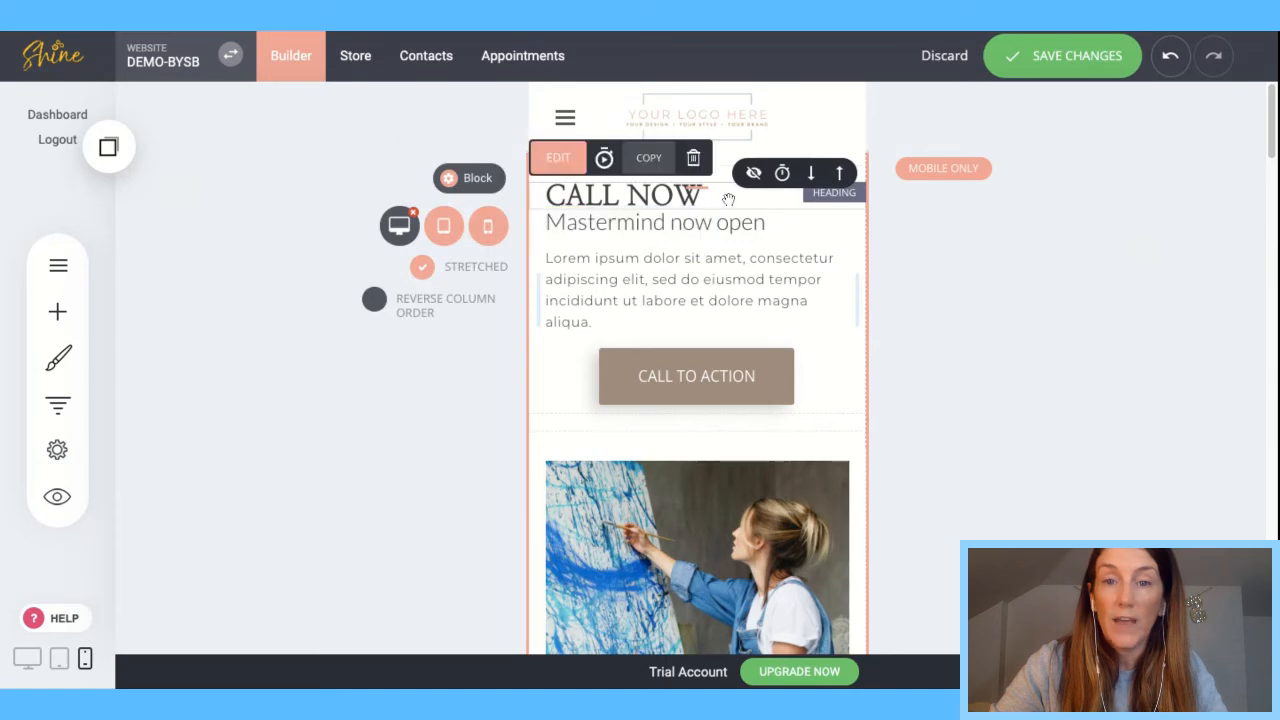
- Center-align the "CALL NOW" heading in the mobile-only block
{"action": "left_click", "coordinate": [704, 195]}
{"action": "left_click_drag", "start_coordinate": [704, 195], "coordinate": [546, 196]}
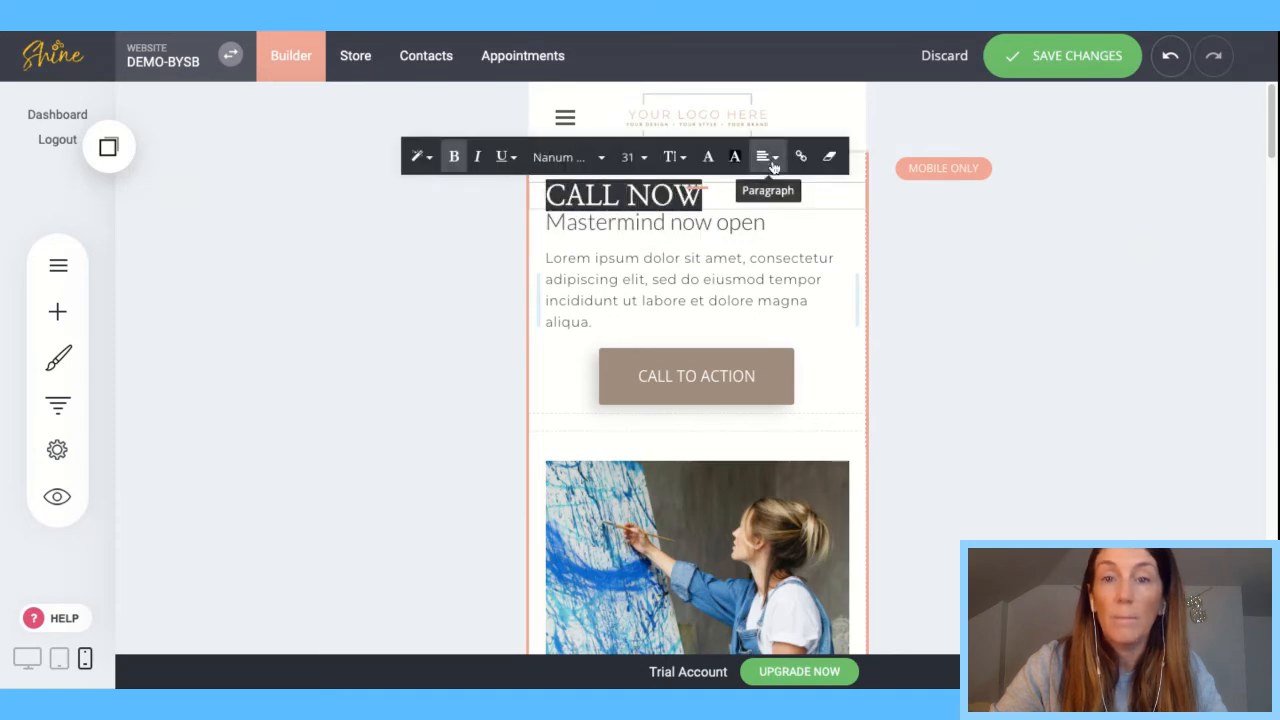
{"action": "left_click", "coordinate": [766, 157]}
{"action": "left_click", "coordinate": [795, 195]}
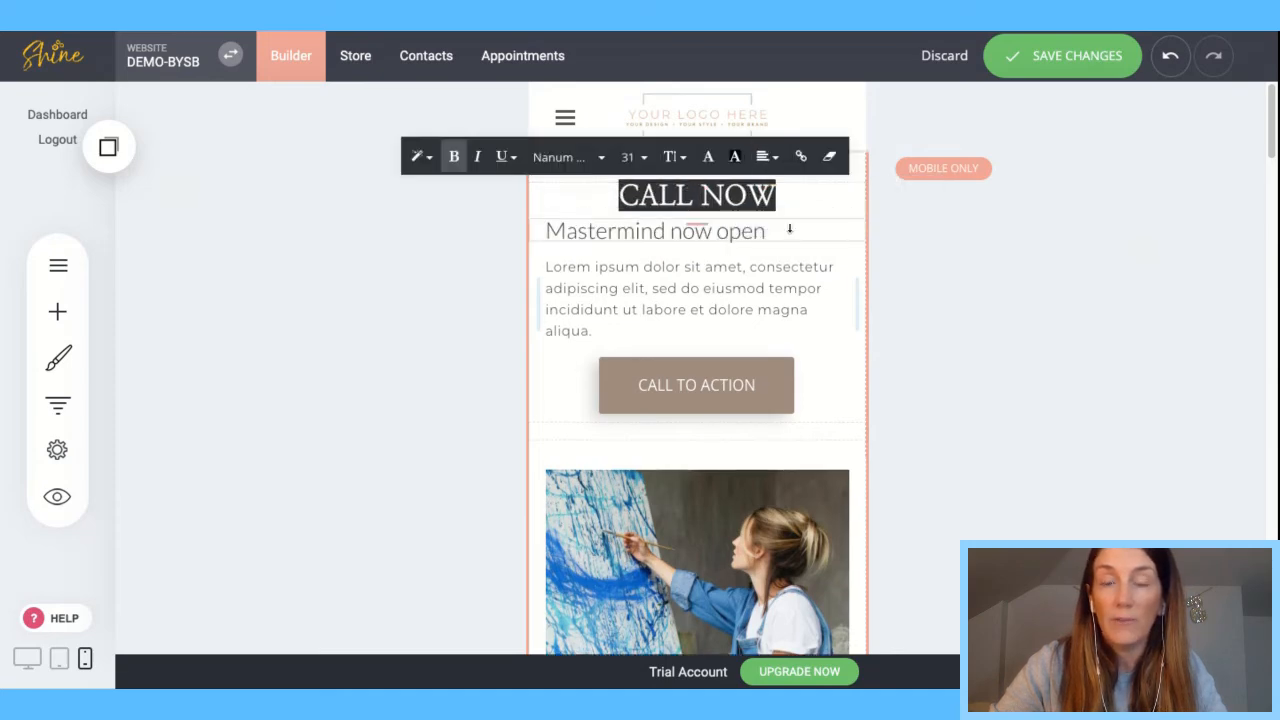
- Center-align the "Mastermind now open" subheading below the main heading
{"action": "left_click", "coordinate": [785, 236]}
{"action": "left_click", "coordinate": [785, 237]}
{"action": "left_click_drag", "start_coordinate": [785, 237], "coordinate": [545, 235]}
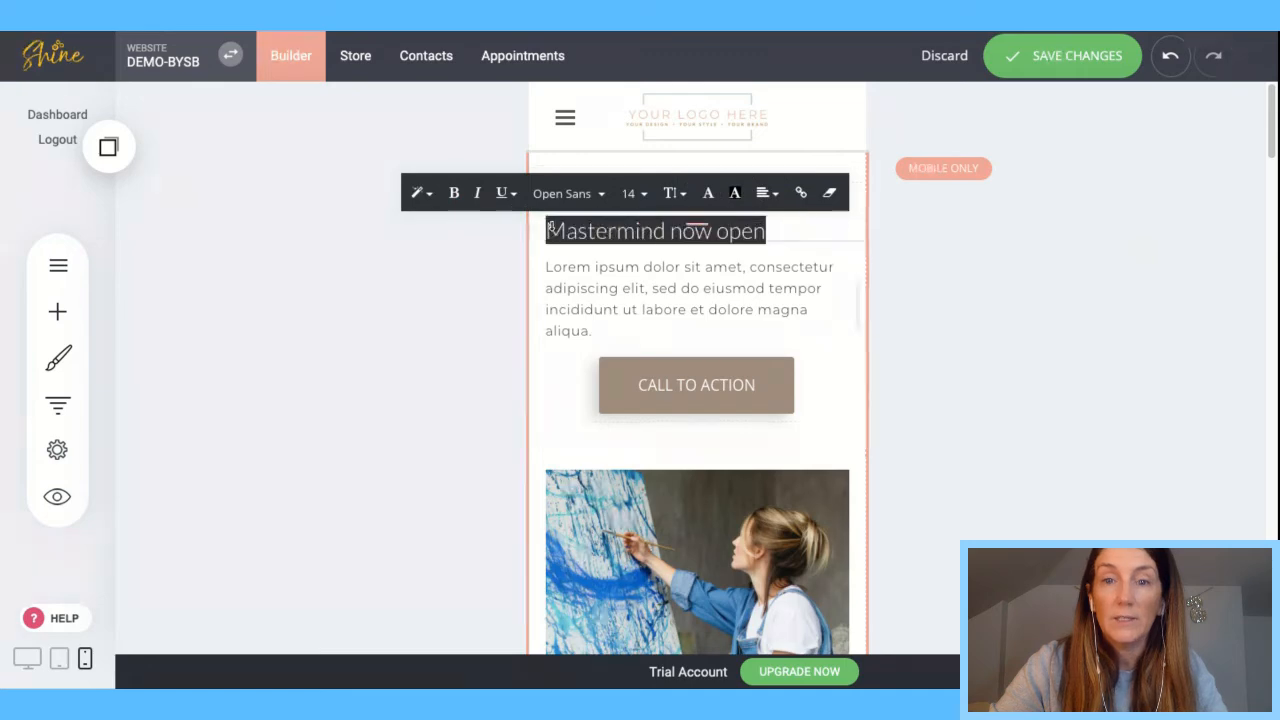
{"action": "left_click", "coordinate": [766, 193]}
{"action": "left_click", "coordinate": [797, 233]}
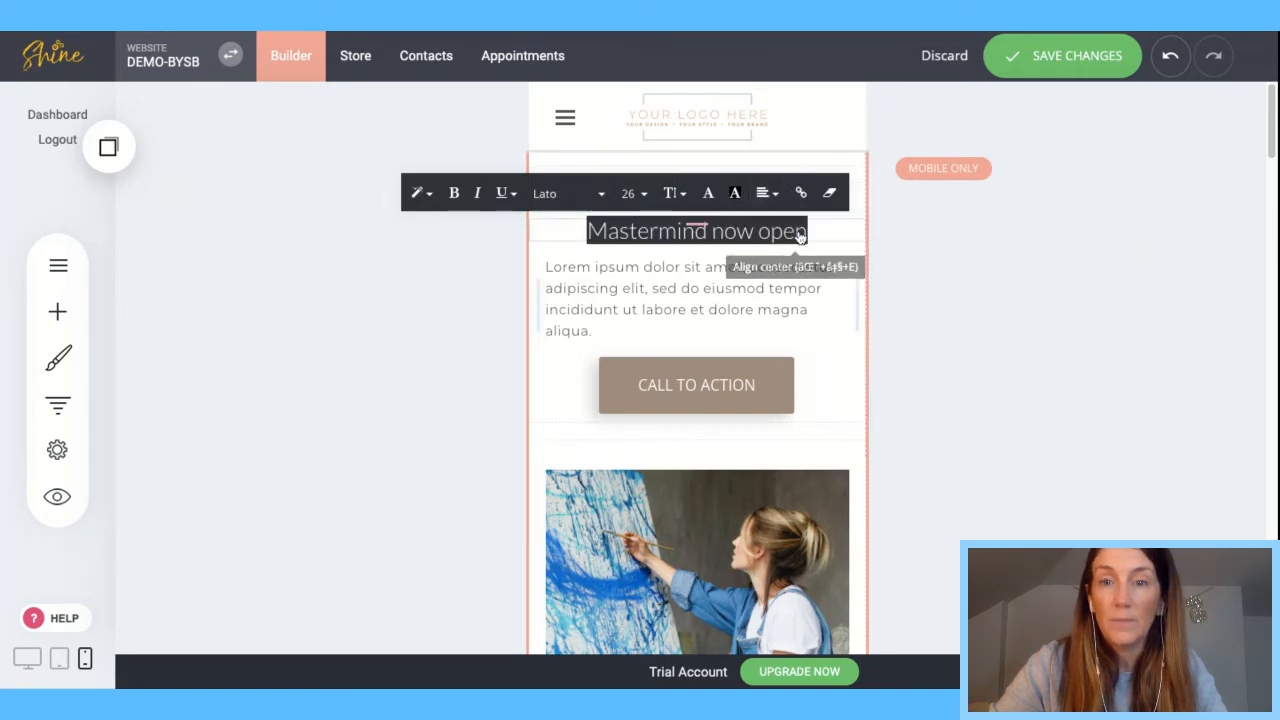
- Center-align the Lorem ipsum paragraph above the CALL TO ACTION button
{"action": "left_click", "coordinate": [727, 292]}
{"action": "left_click_drag", "start_coordinate": [627, 337], "coordinate": [545, 276]}
{"action": "left_click", "coordinate": [740, 240]}
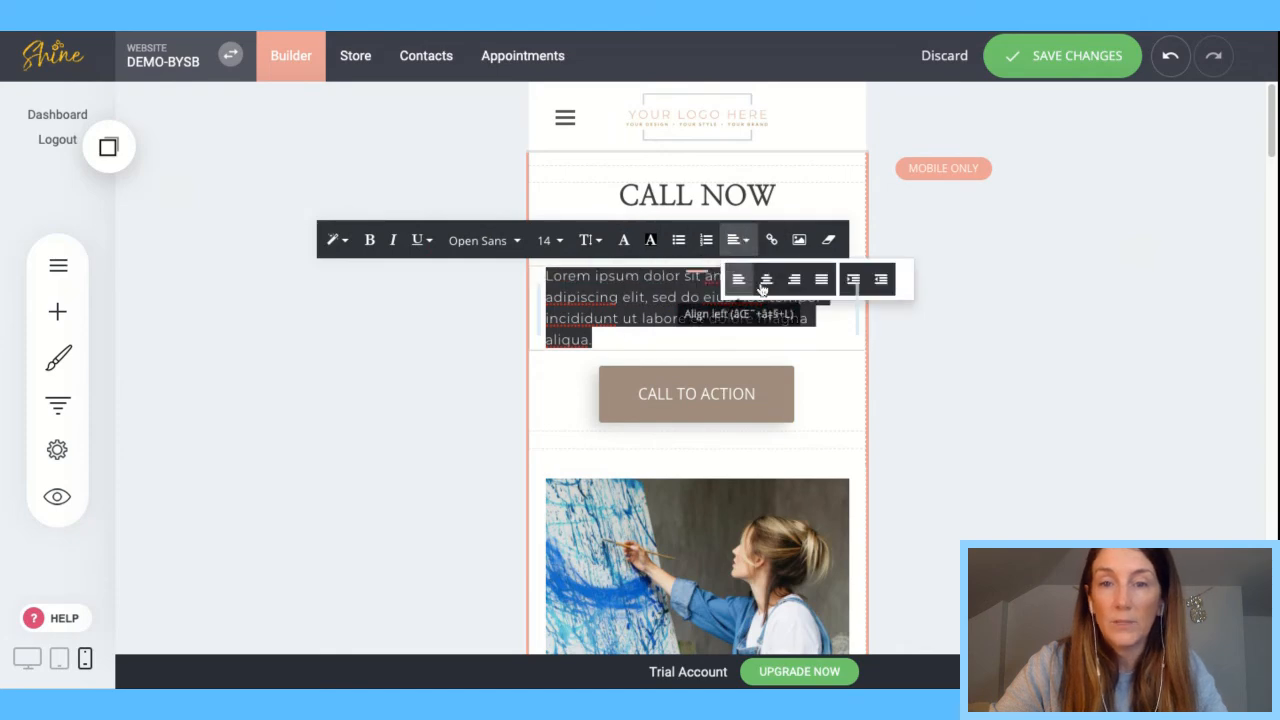
{"action": "left_click", "coordinate": [766, 279]}
{"action": "left_click", "coordinate": [821, 382]}
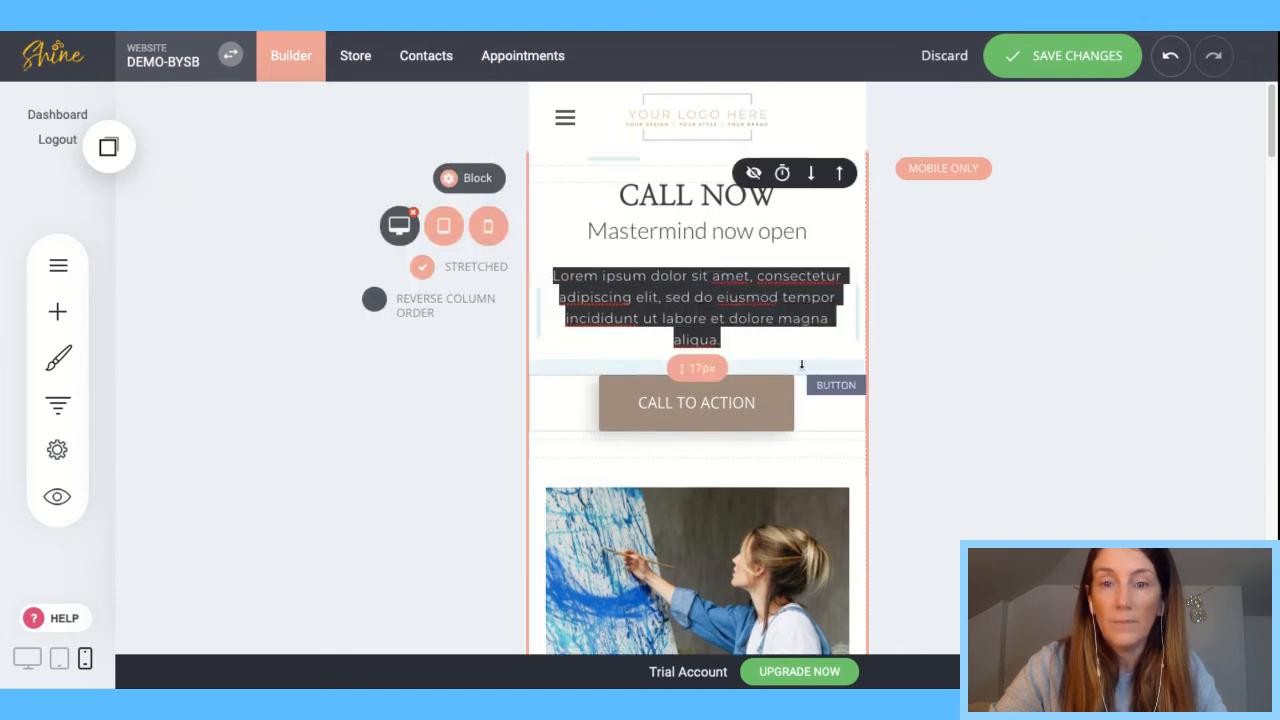
- Set the font size of the whole Lorem ipsum paragraph to 14 and save the website changes
{"action": "left_click", "coordinate": [748, 318]}
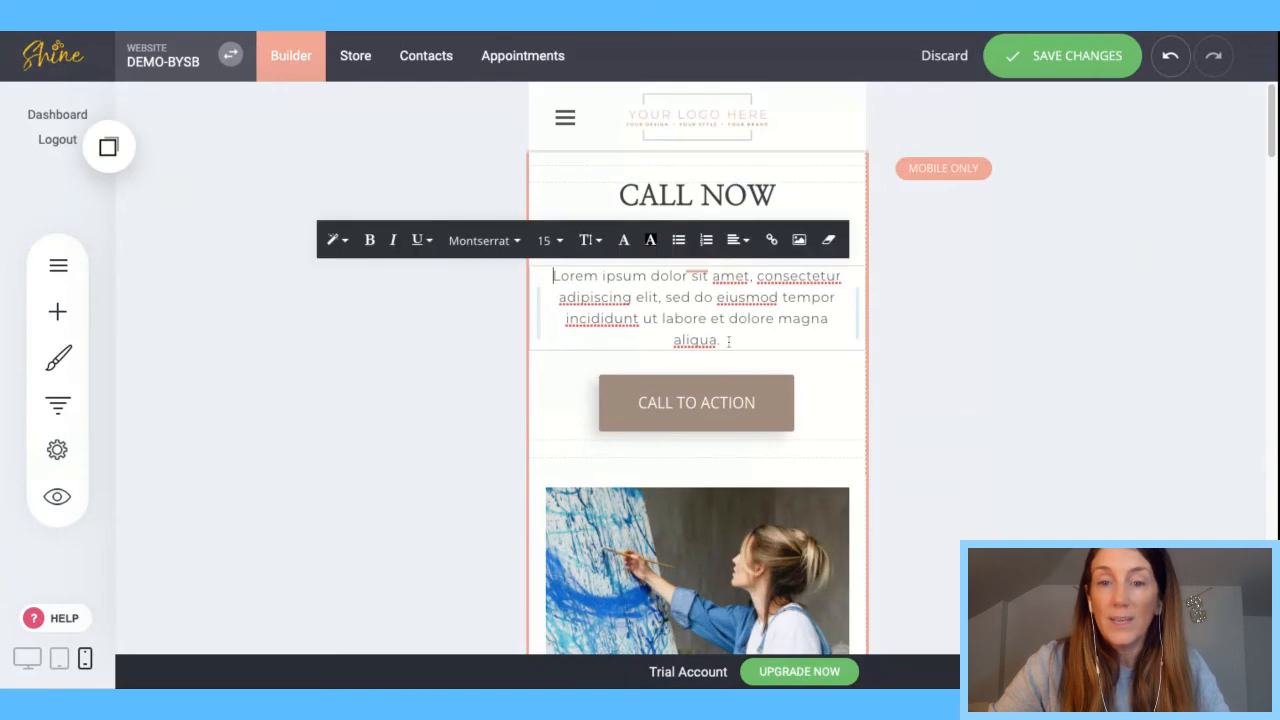
{"action": "left_click_drag", "start_coordinate": [728, 342], "coordinate": [552, 276]}
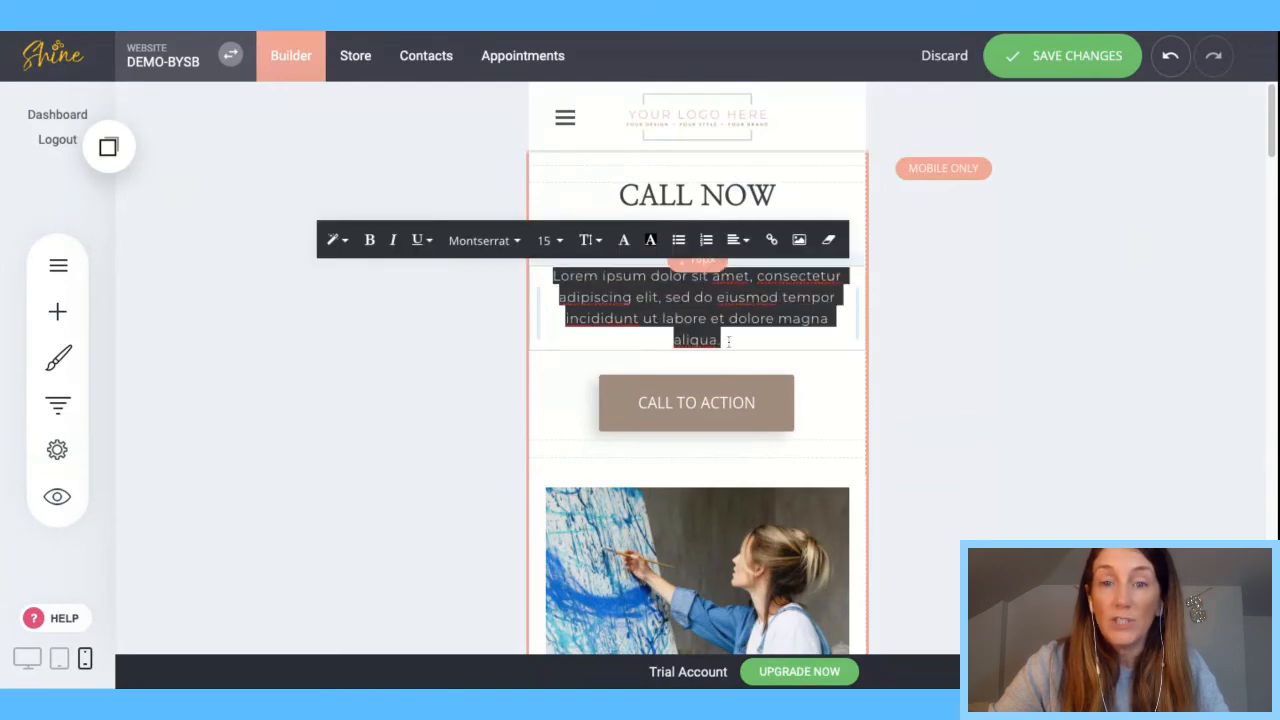
{"action": "left_click", "coordinate": [548, 240]}
{"action": "left_click", "coordinate": [568, 318]}
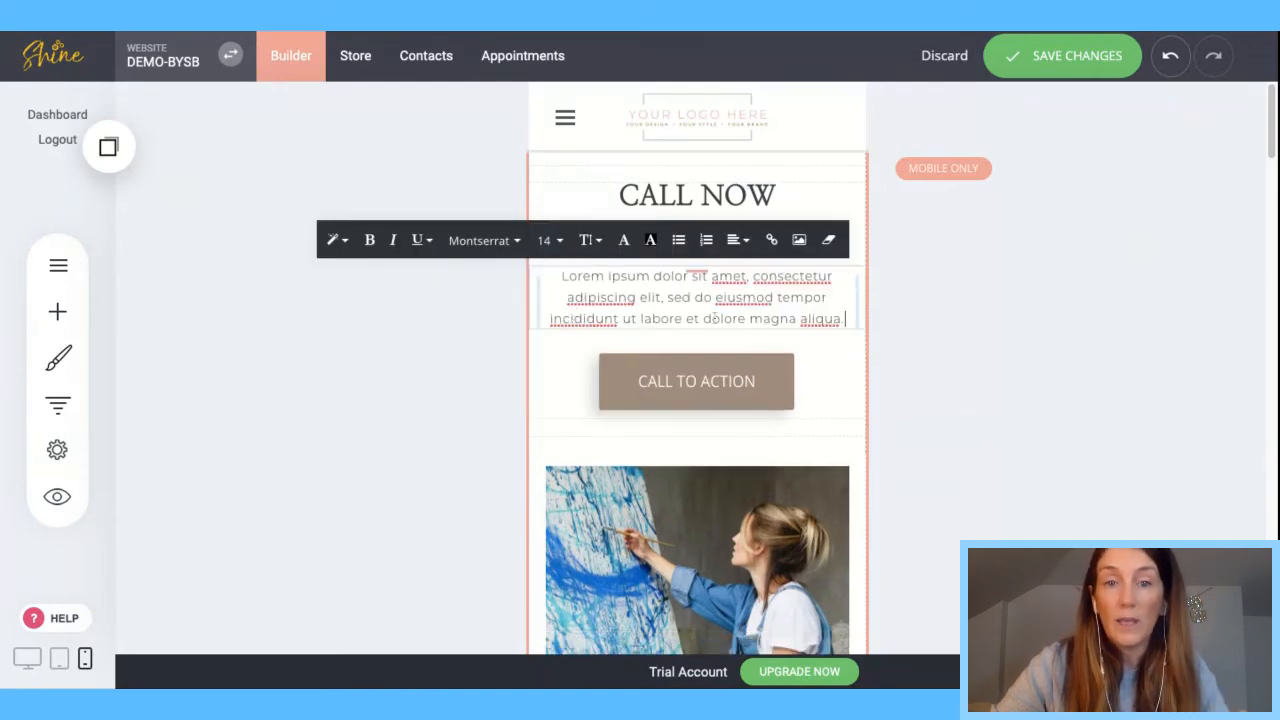
{"action": "left_click", "coordinate": [1069, 63]}
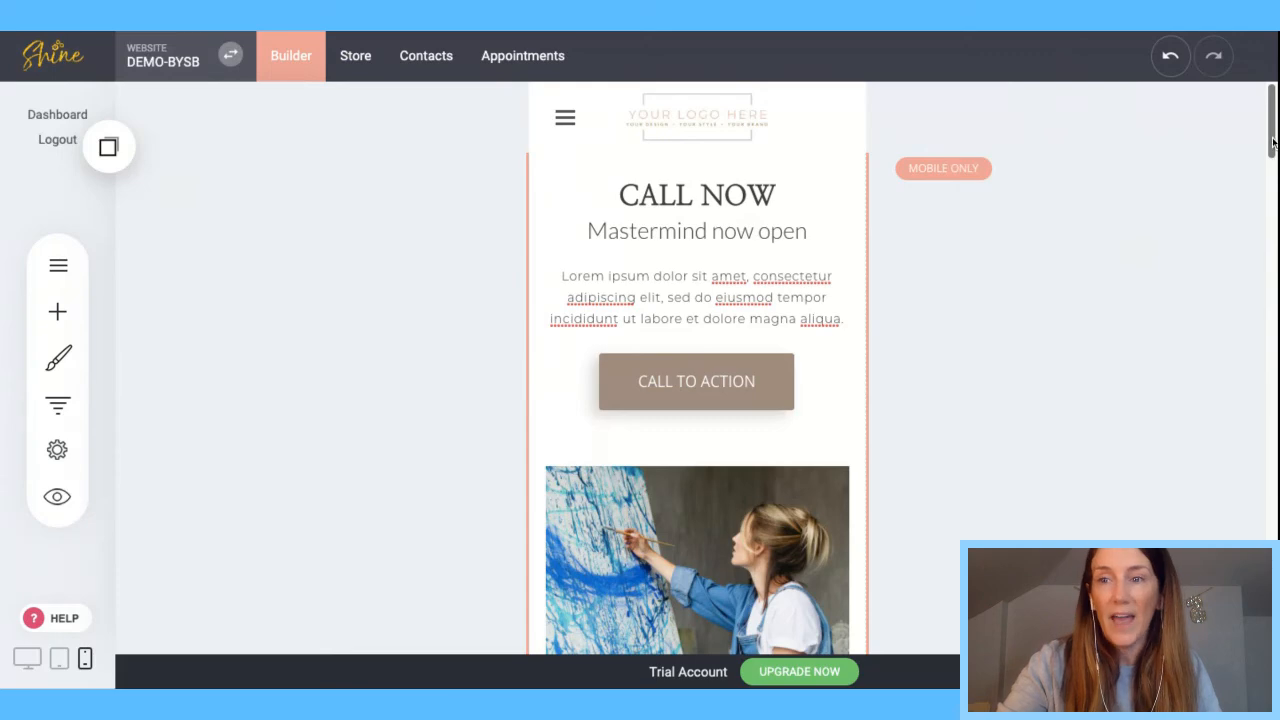
- Review the device visibility settings of the hidden original headline block and of the mobile-only copy
{"action": "scroll", "coordinate": [1273, 143], "scroll_direction": "down", "scroll_amount": 3}
{"action": "scroll", "coordinate": [1273, 143], "scroll_direction": "down", "scroll_amount": 2}
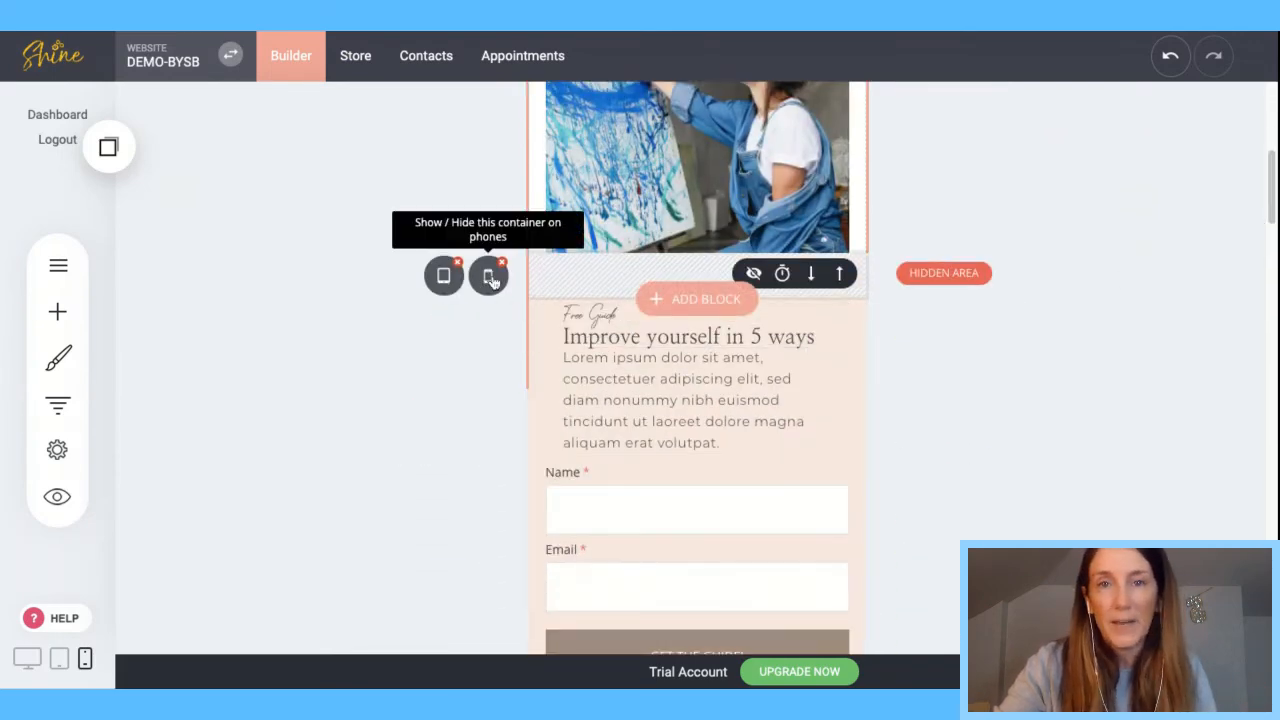
{"action": "scroll", "coordinate": [1274, 222], "scroll_direction": "up", "scroll_amount": 5}
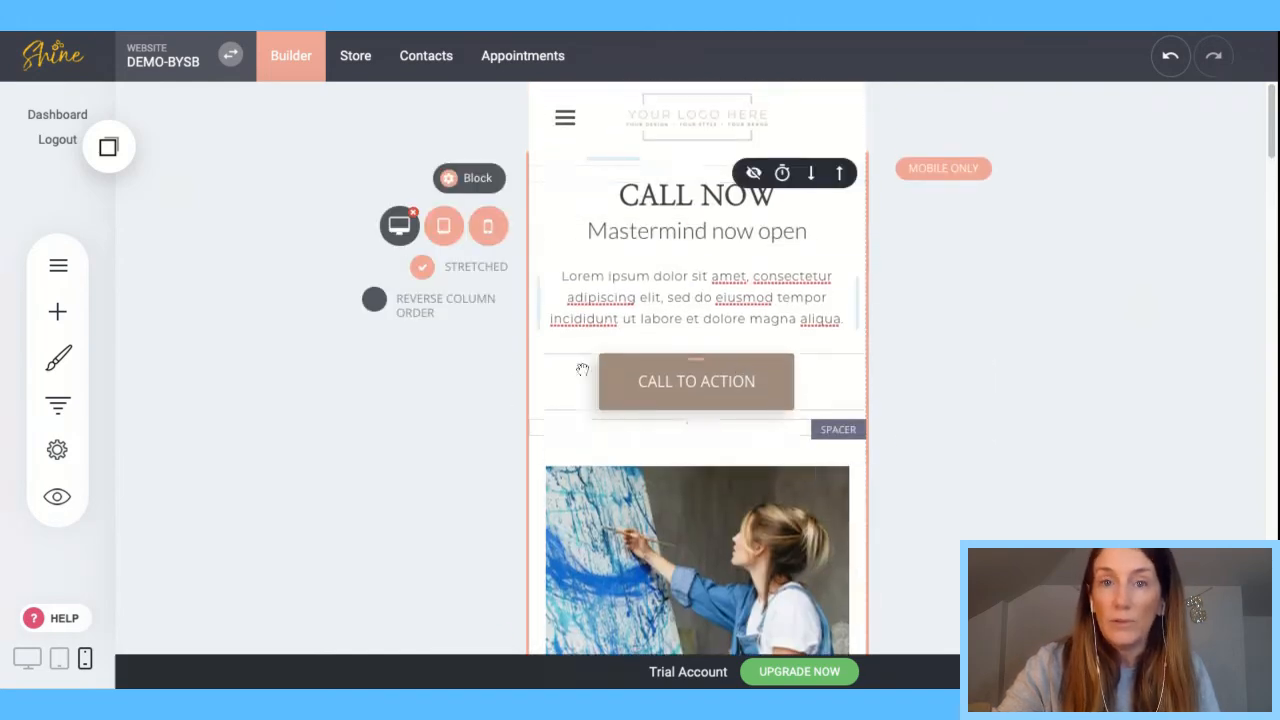
{"action": "left_click", "coordinate": [447, 223]}
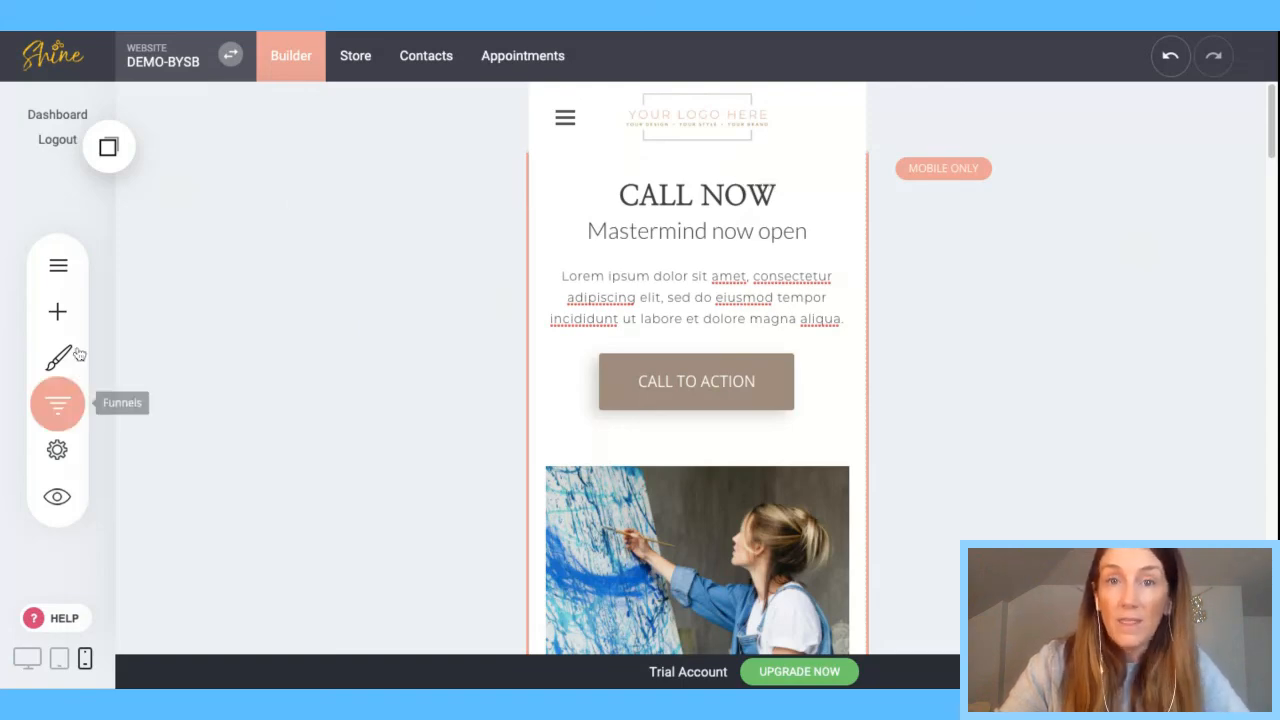
{"action": "mouse_move", "coordinate": [480, 360]}
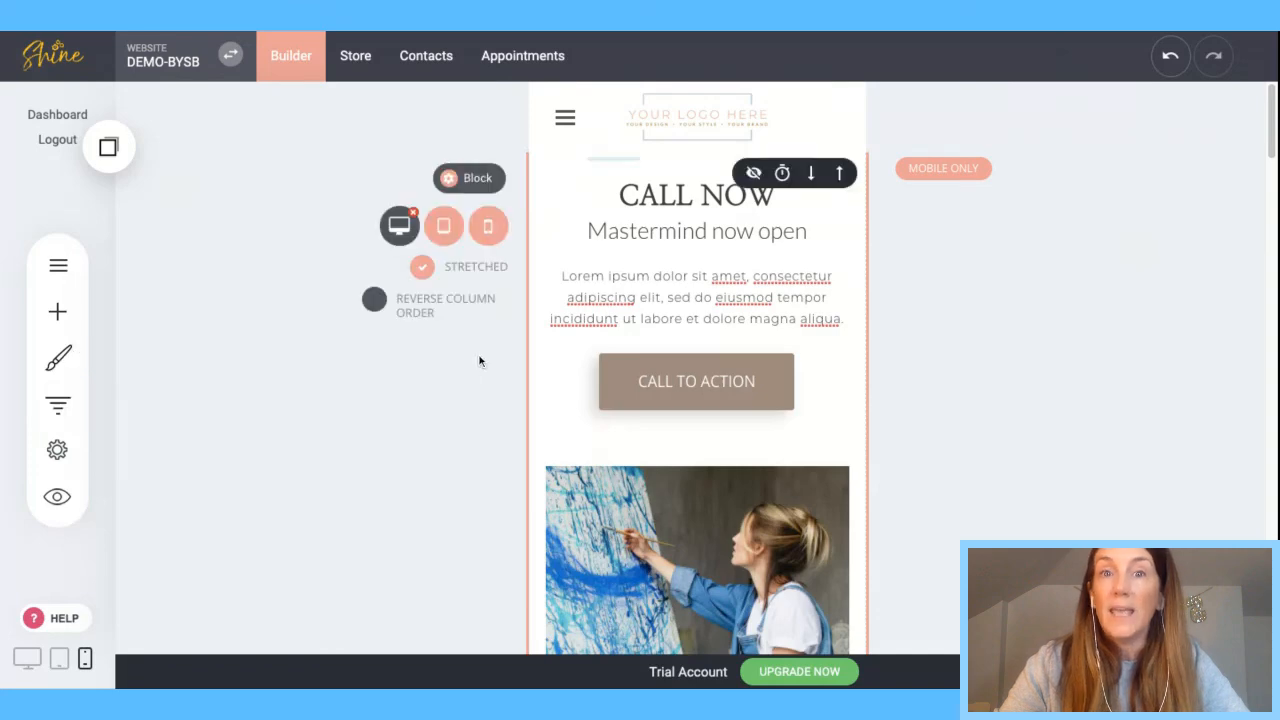